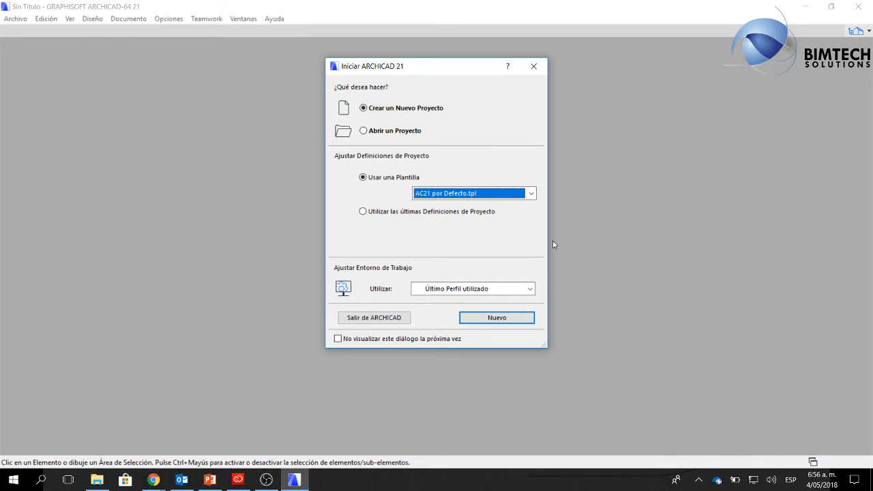
Create a new project from the AC21 por Defecto.tpl template, keeping the Último Perfil utilizado work environment.
click(530, 193)
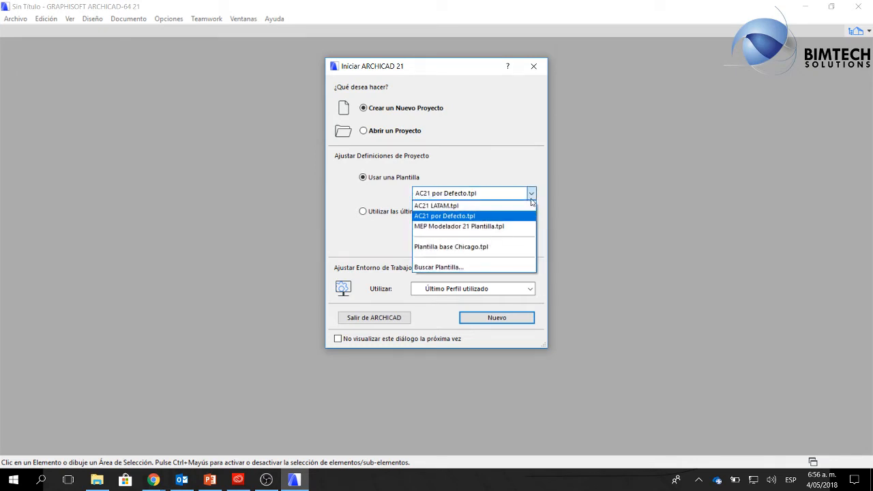
click(467, 196)
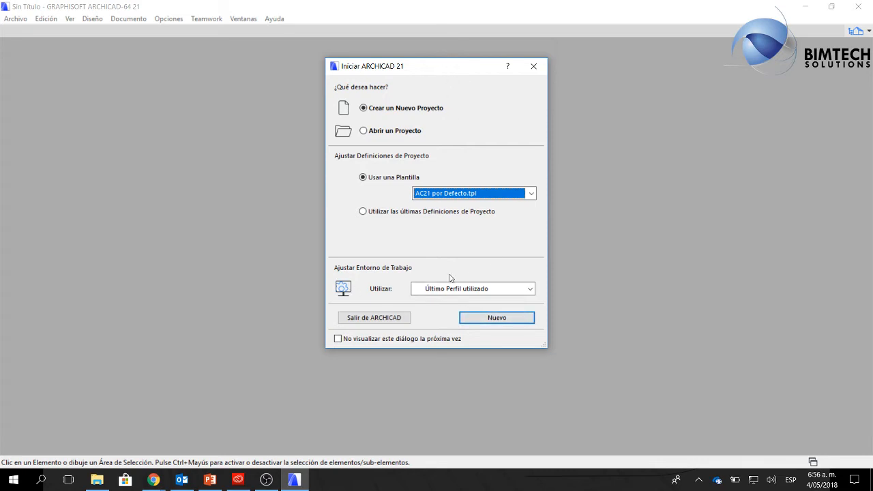
click(461, 291)
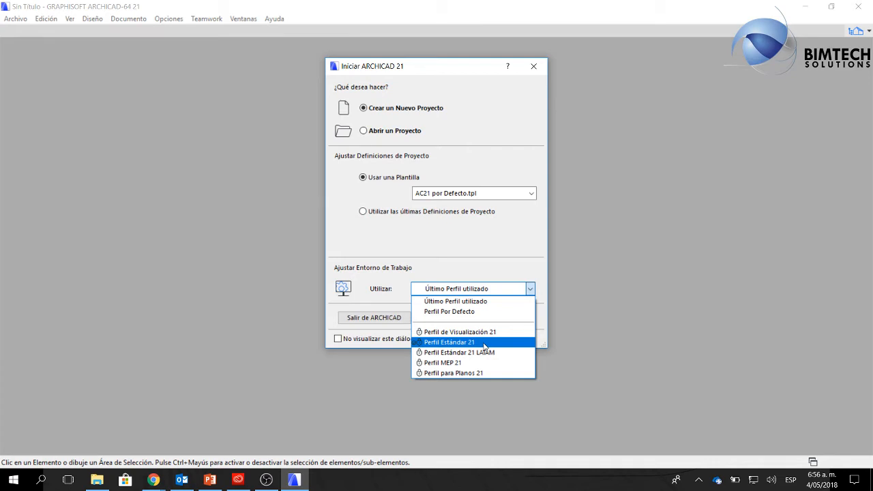
click(522, 280)
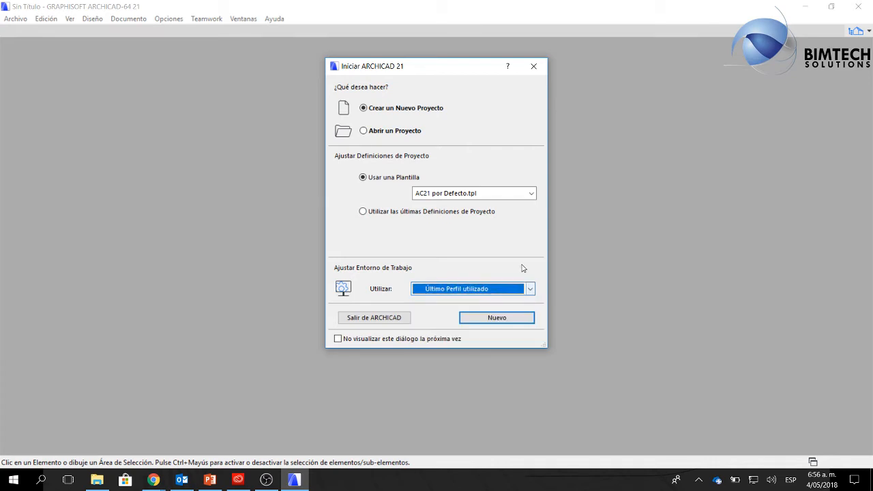
click(502, 319)
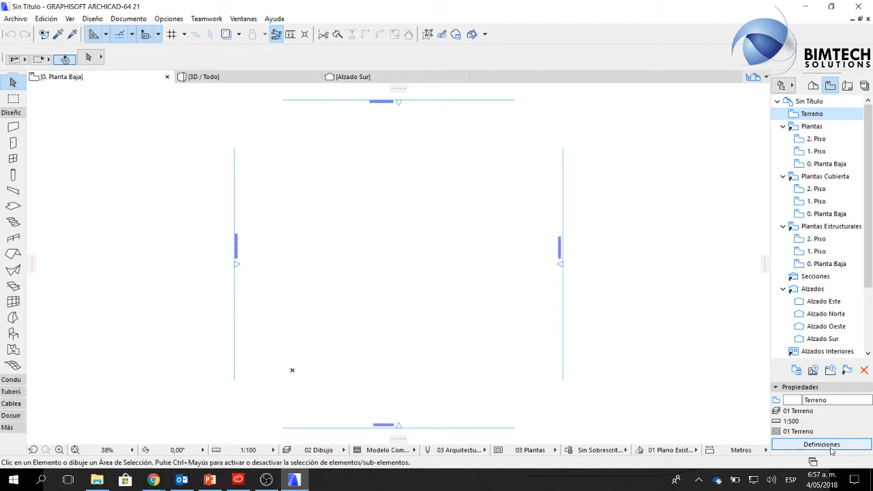
Review the view settings of the Terreno view and close them without changes.
click(821, 445)
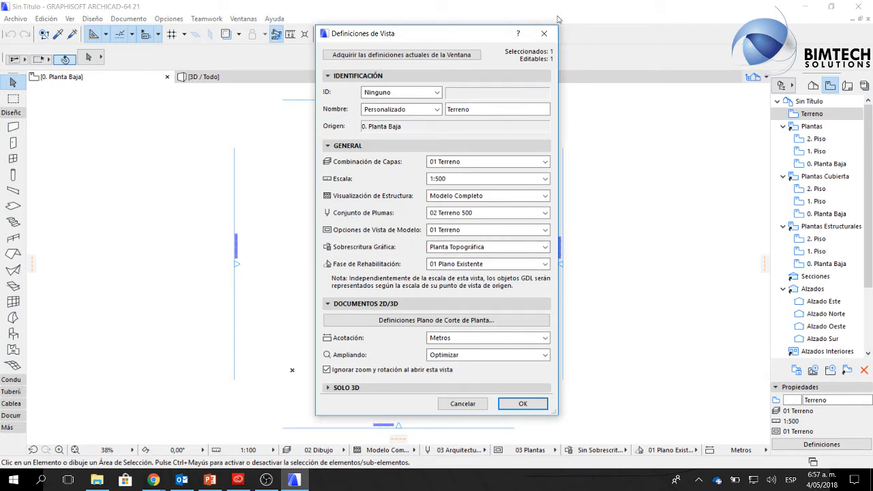
click(544, 33)
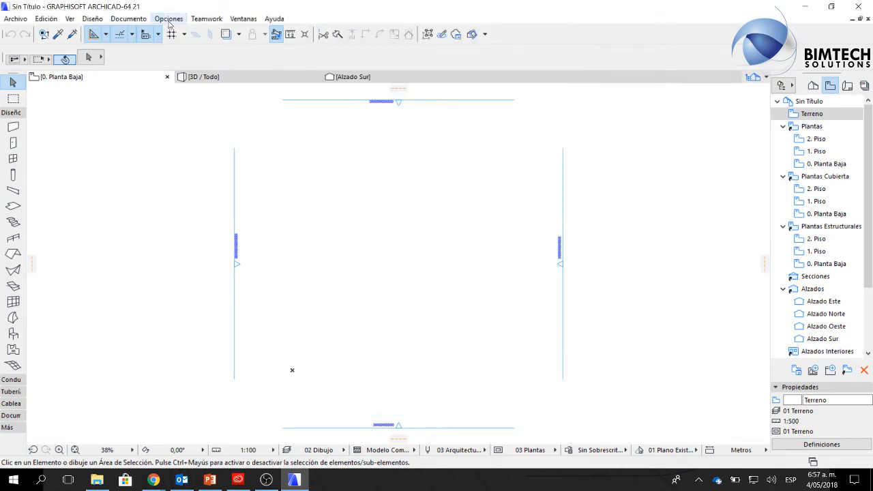
Open the model view layer settings and look through the finish, annotation and 2D drawing layers.
click(169, 20)
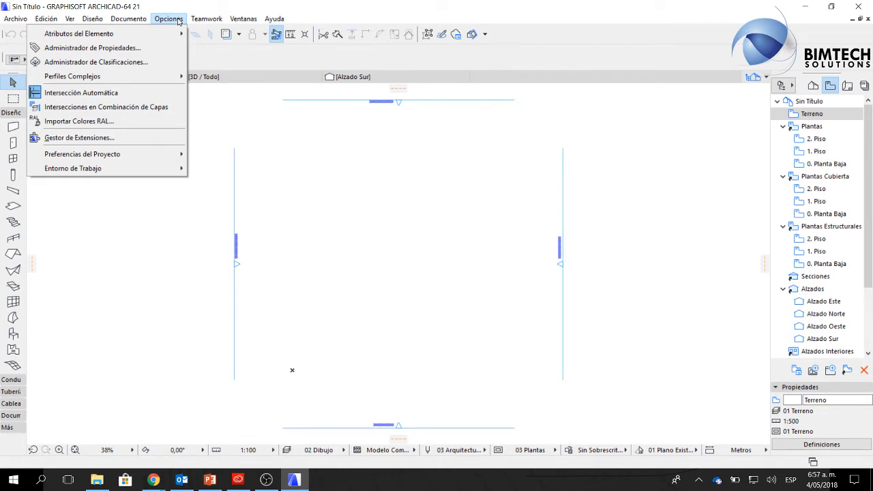
mouse_move(176, 31)
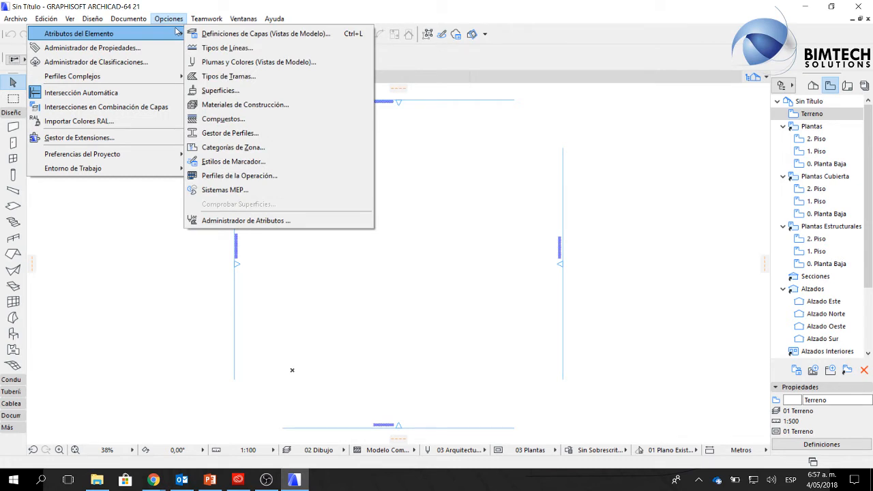
click(229, 34)
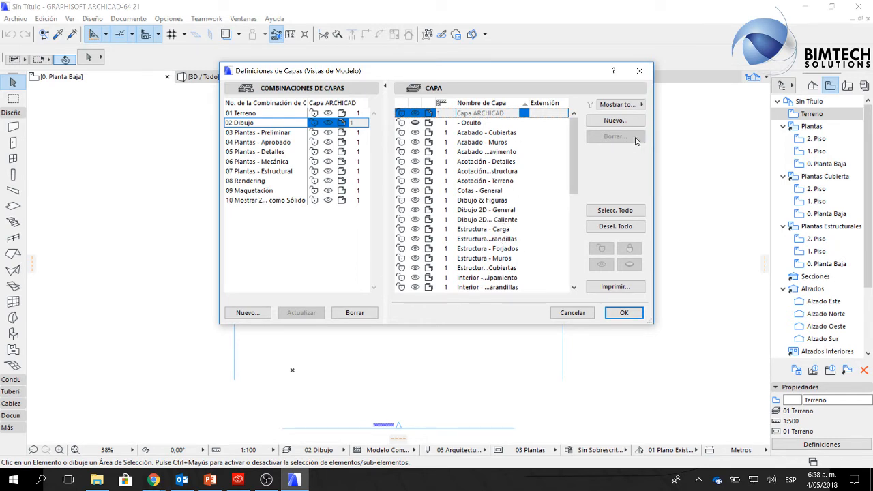
click(520, 133)
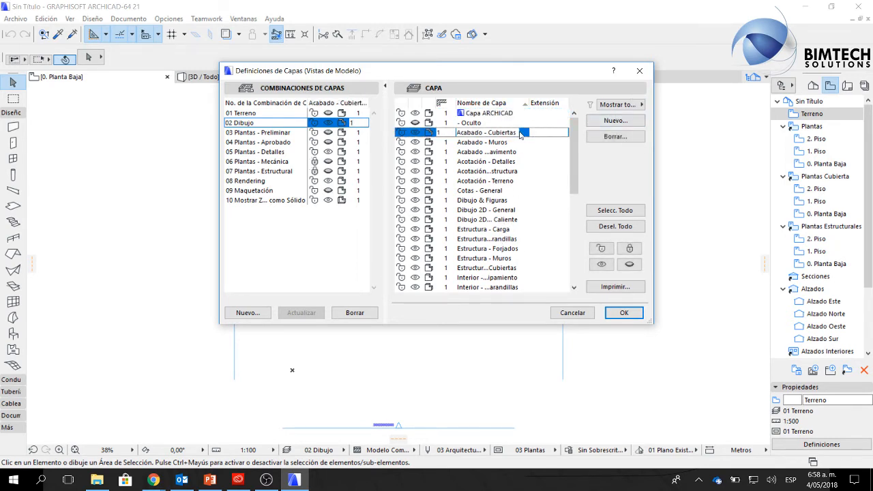
click(472, 143)
click(480, 172)
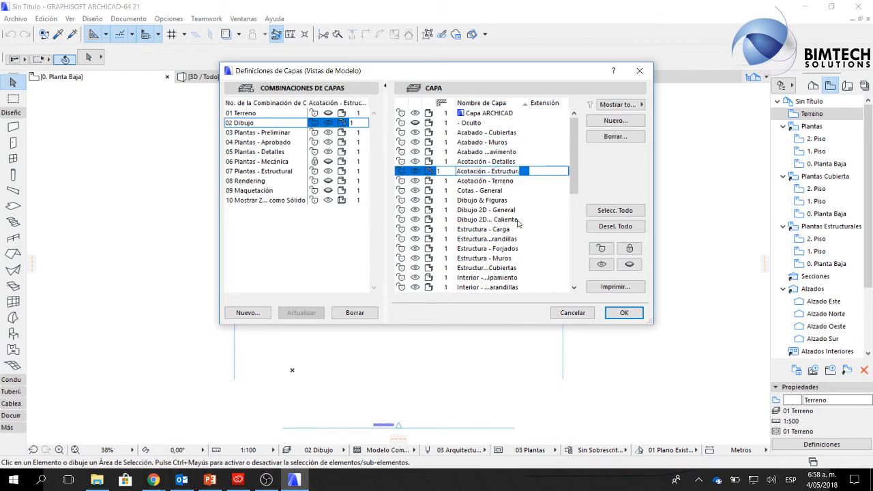
click(489, 221)
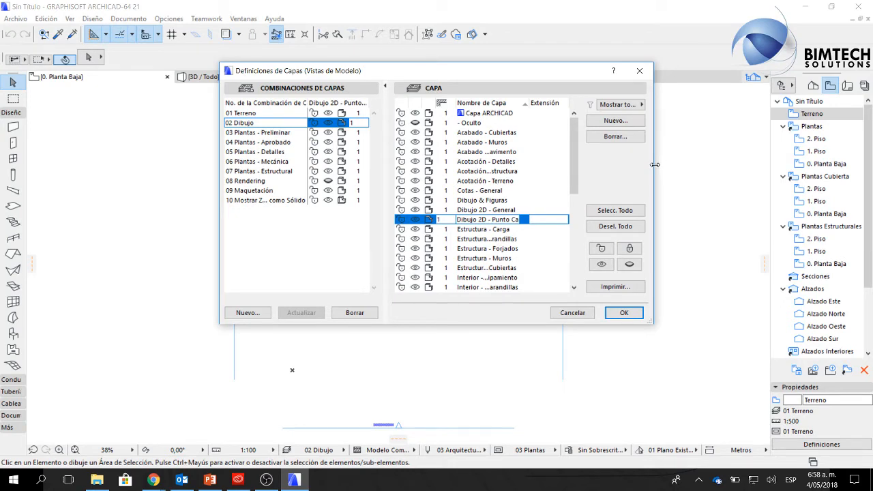
Widen the layer settings dialog to read the full Acotación and Cotas layer names, and close it without changes.
drag(655, 165, 731, 164)
click(497, 162)
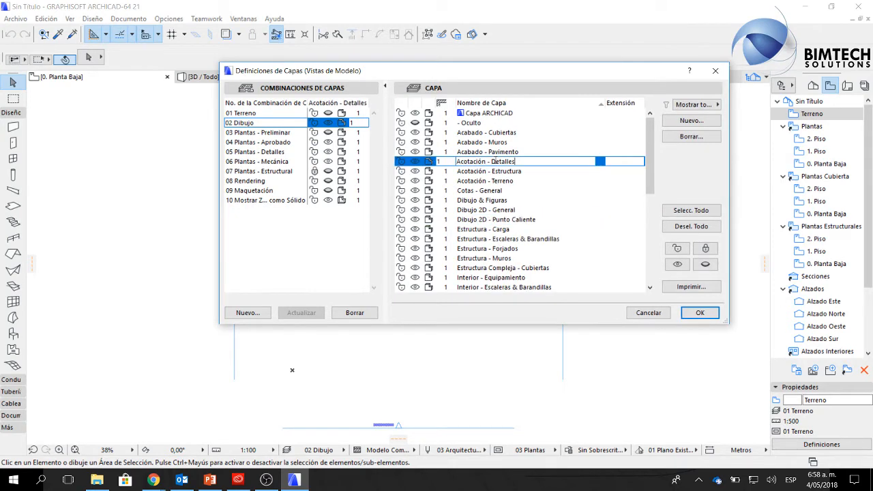
click(512, 172)
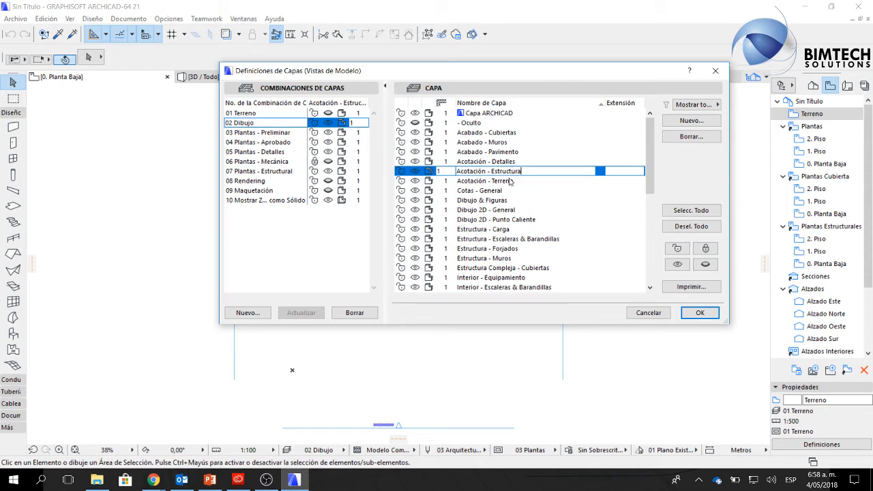
click(511, 181)
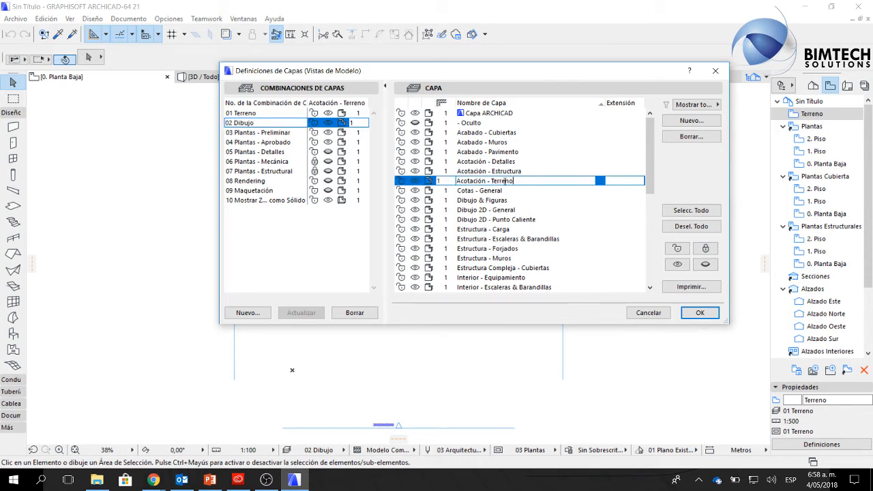
click(498, 190)
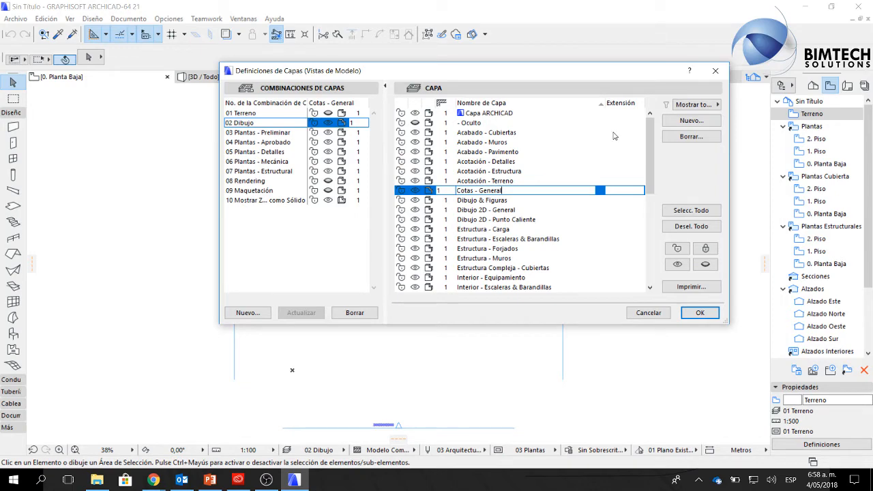
click(722, 73)
Open the model view pens and colors and compare the pen sets from 01 Color Conceptual to 05 Detalles.
click(168, 19)
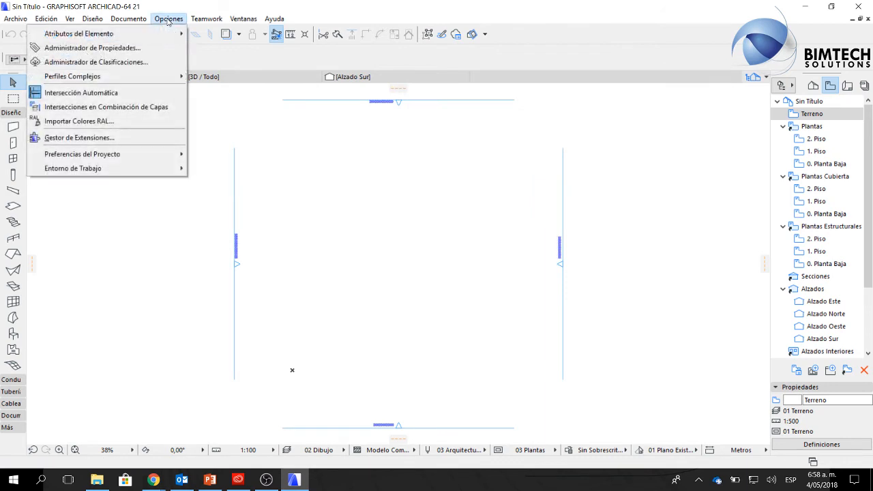
mouse_move(164, 33)
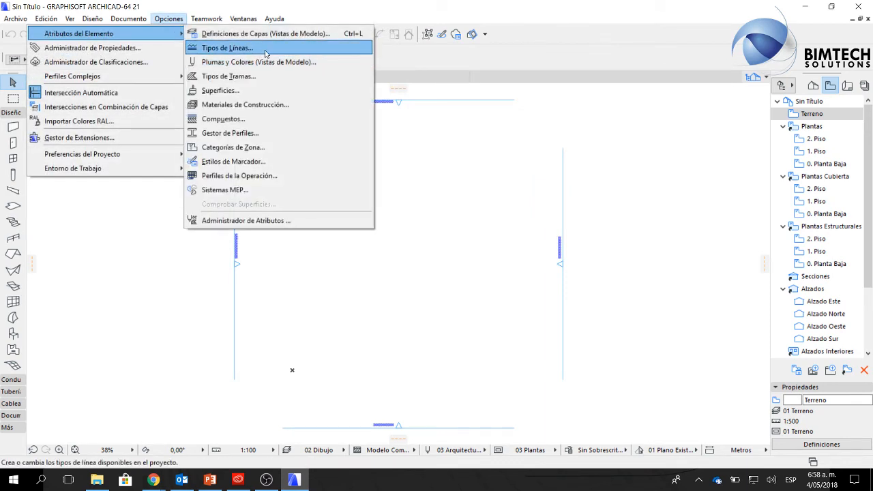
click(266, 62)
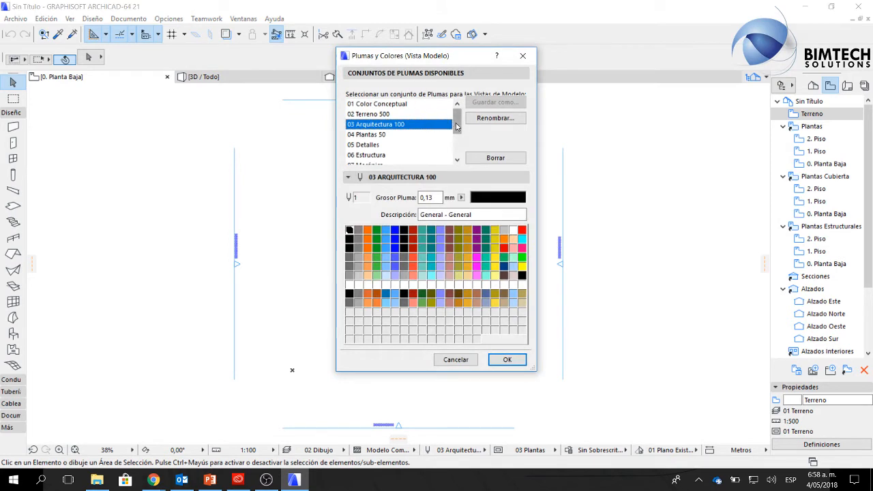
click(425, 104)
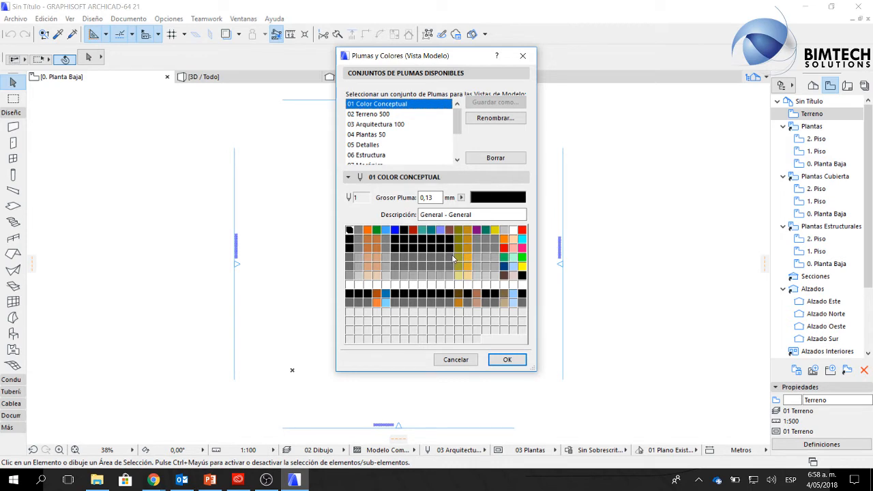
click(398, 114)
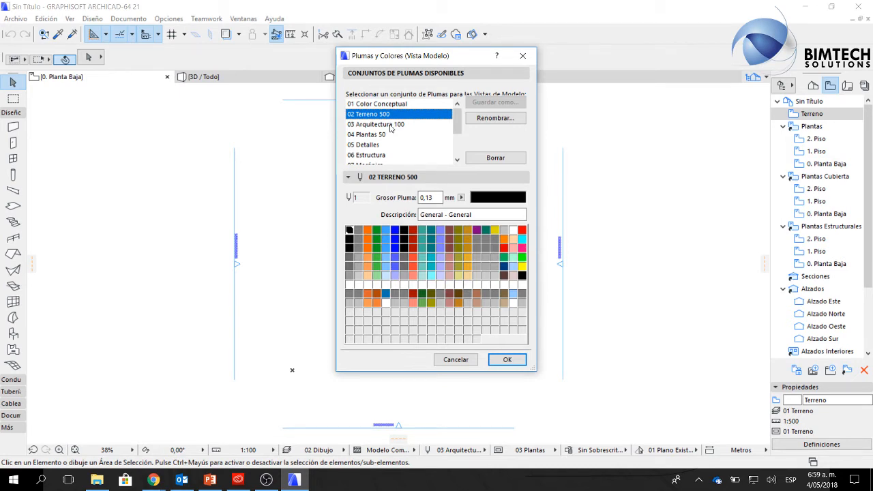
click(390, 126)
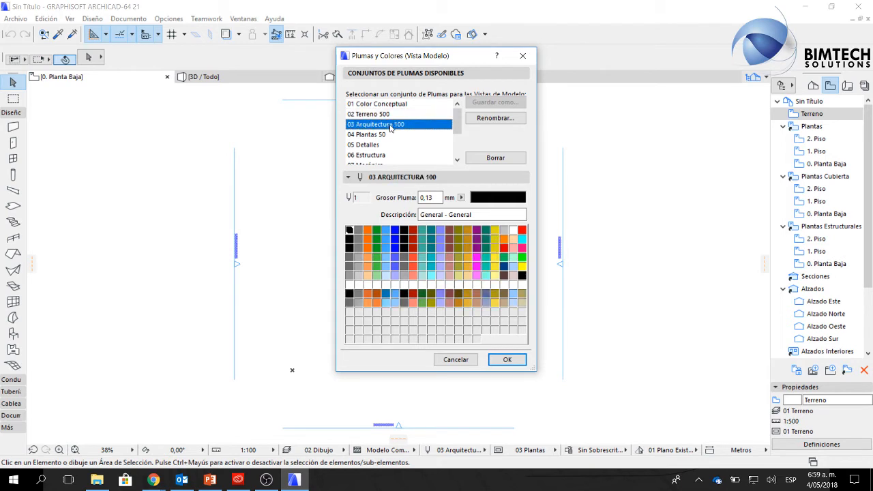
click(388, 135)
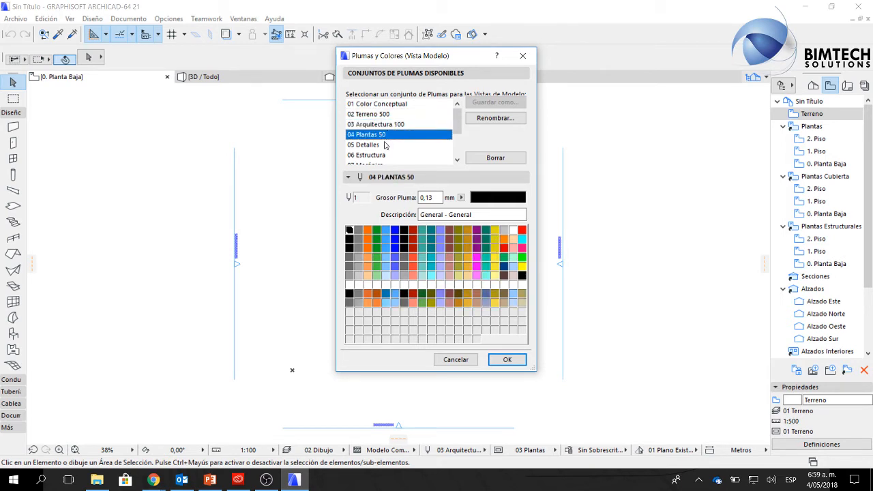
click(385, 144)
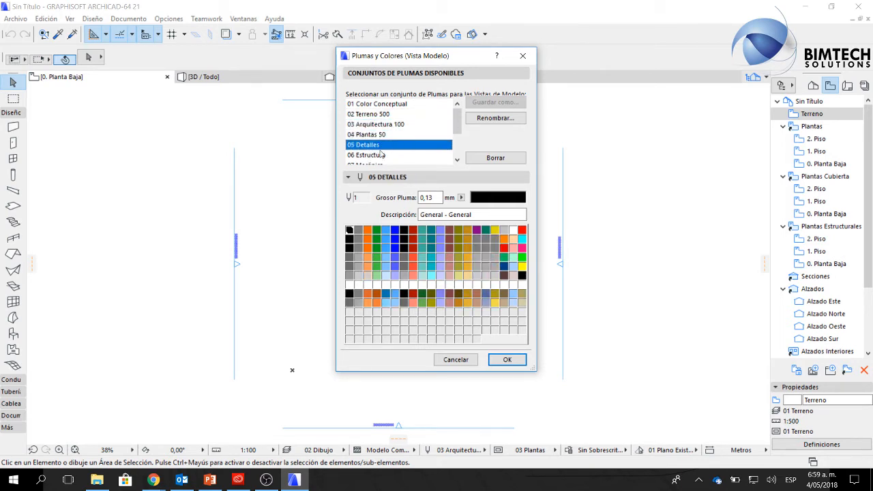
scroll(381, 153, down, 1)
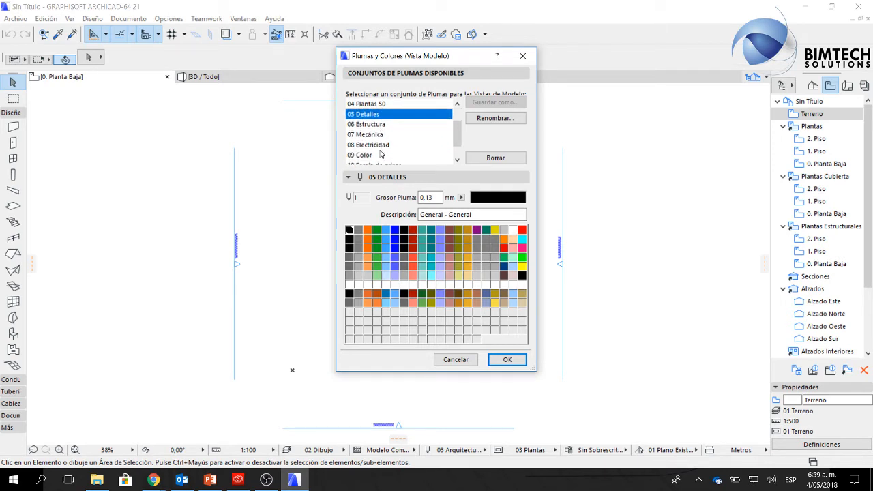
Compare the pen sets from 06 Estructura to 11 ArchiCAD 9 and close the pen settings without applying any.
click(392, 127)
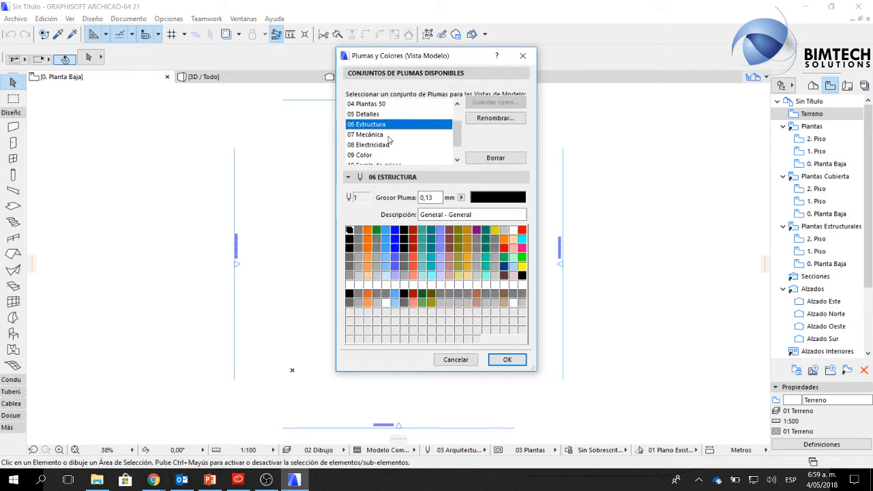
click(389, 136)
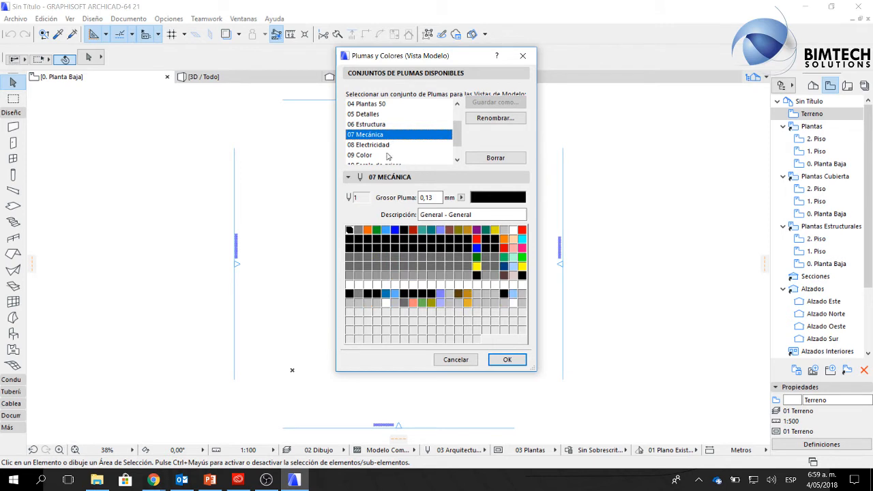
click(389, 155)
click(389, 145)
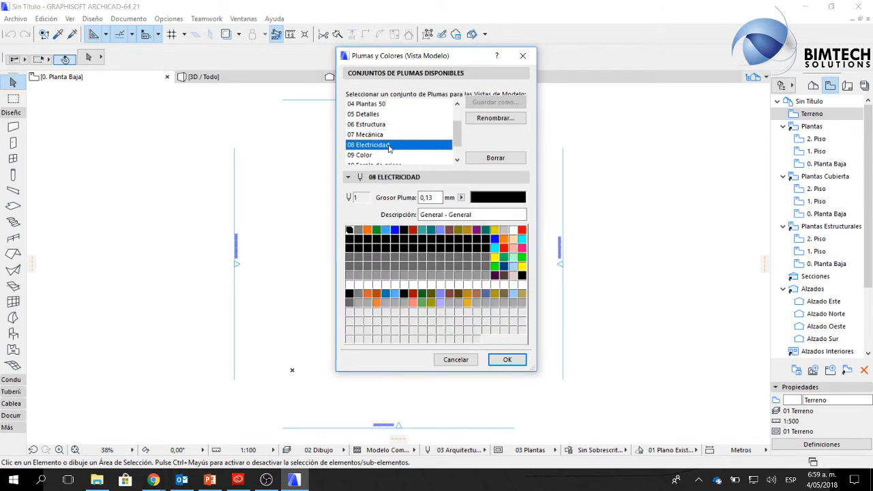
scroll(388, 146, down, 1)
click(390, 136)
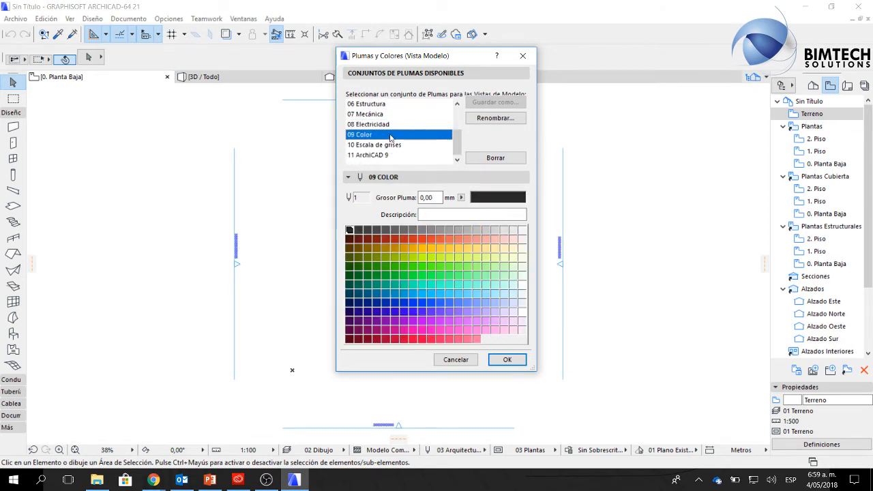
click(392, 144)
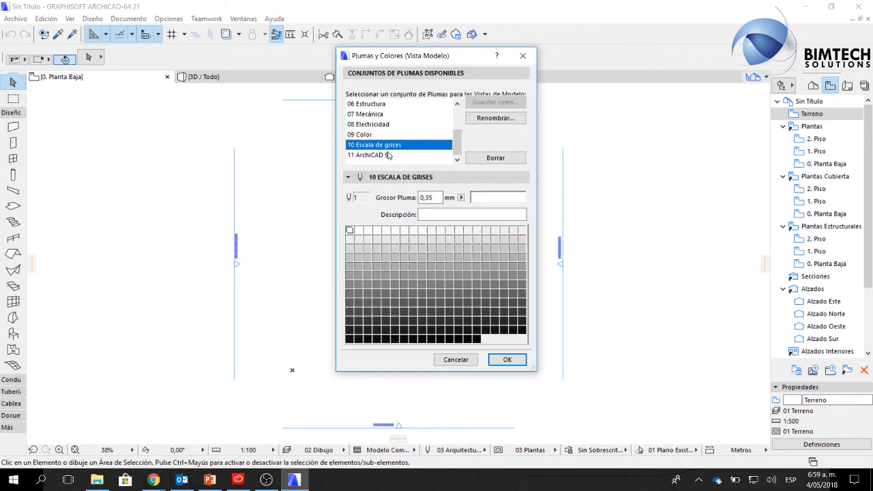
click(389, 155)
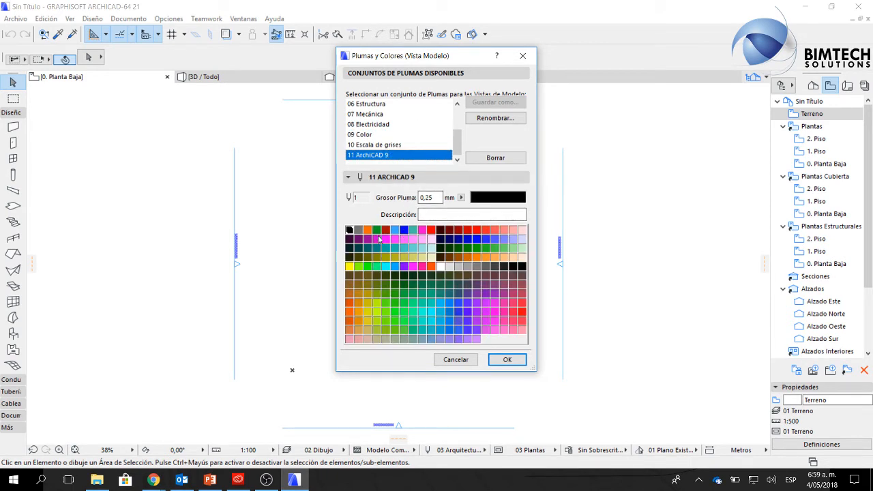
click(522, 55)
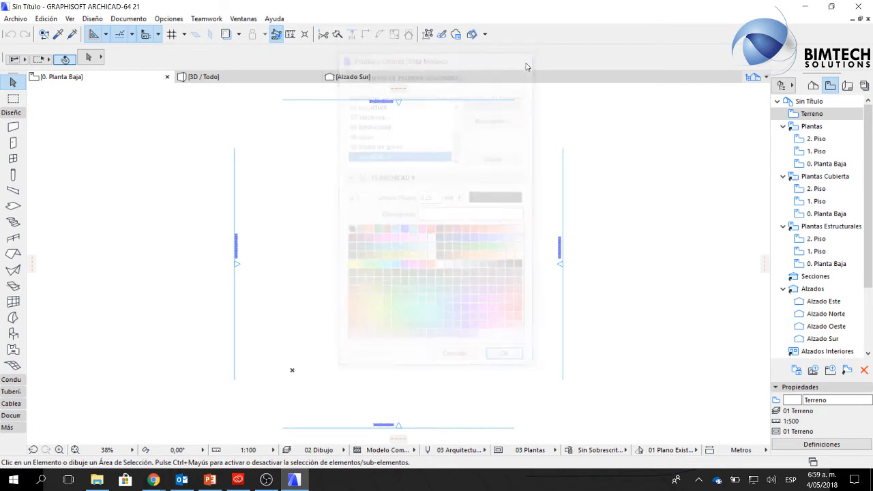
Open the surface settings, look through the list of available surfaces, and close them without changes.
click(168, 18)
mouse_move(102, 34)
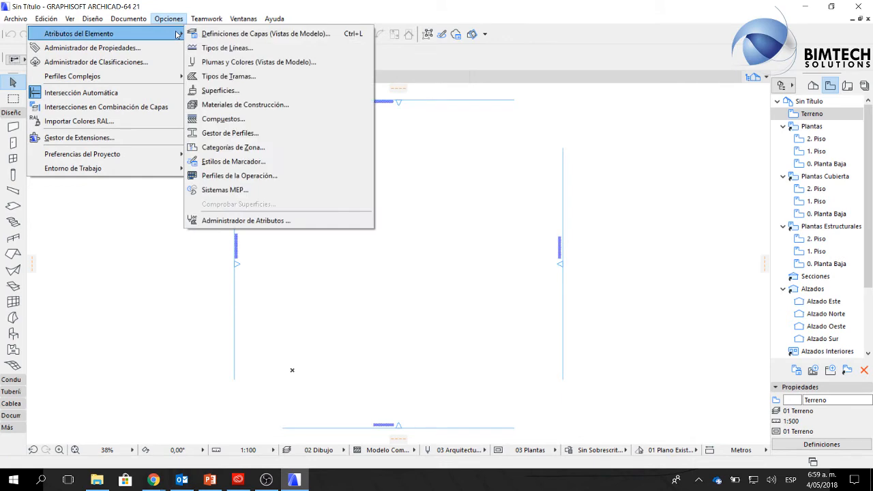
click(276, 92)
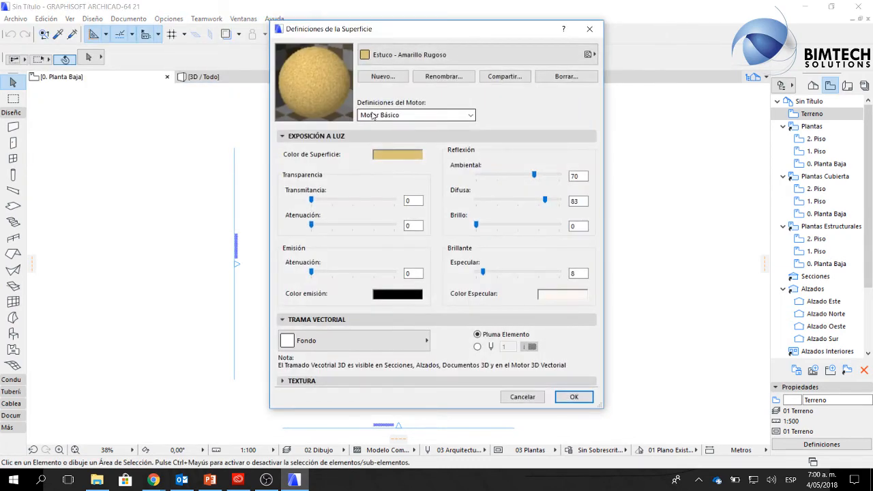
click(403, 56)
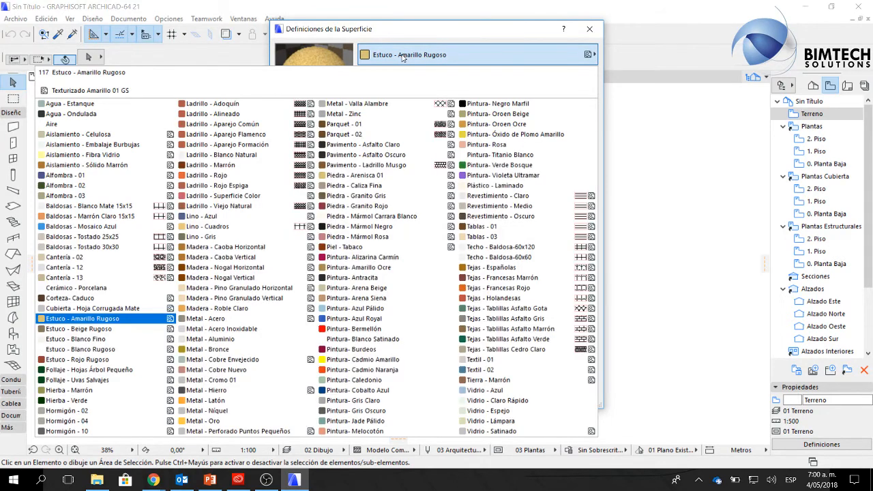
click(403, 57)
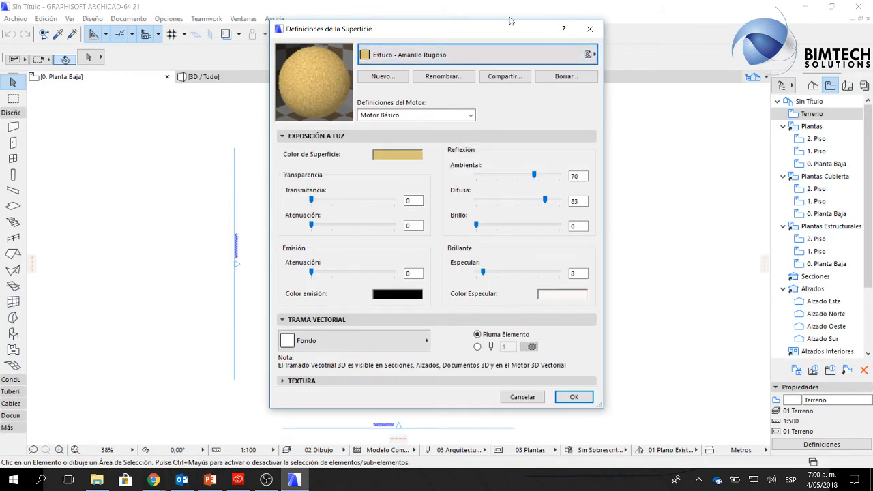
click(545, 55)
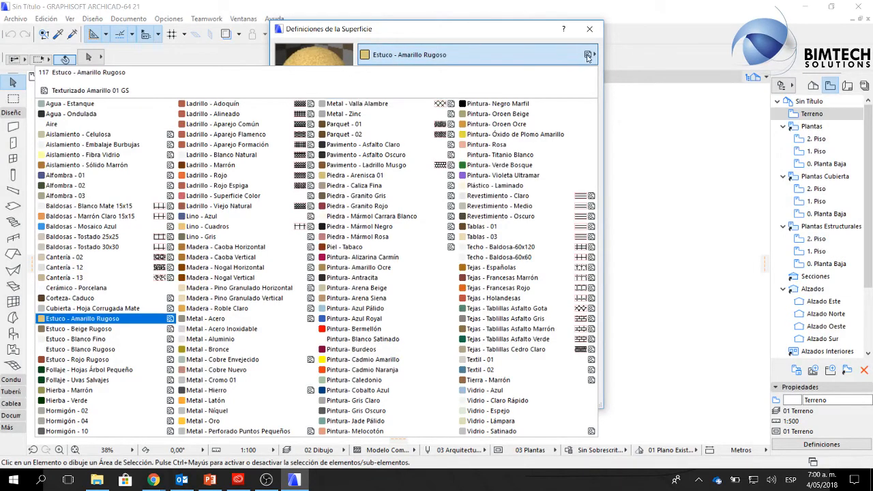
click(589, 29)
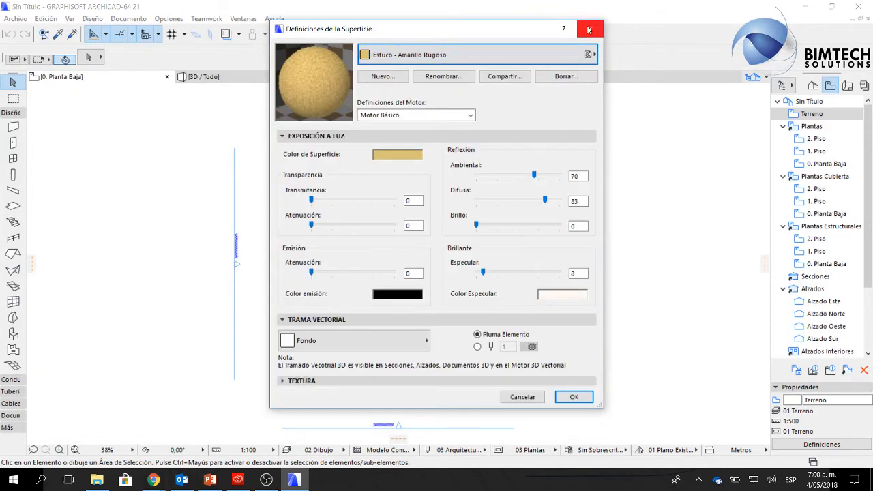
click(589, 29)
Open the composite structures, look through the available wall, slab and roof composites, and close them without changes.
click(168, 19)
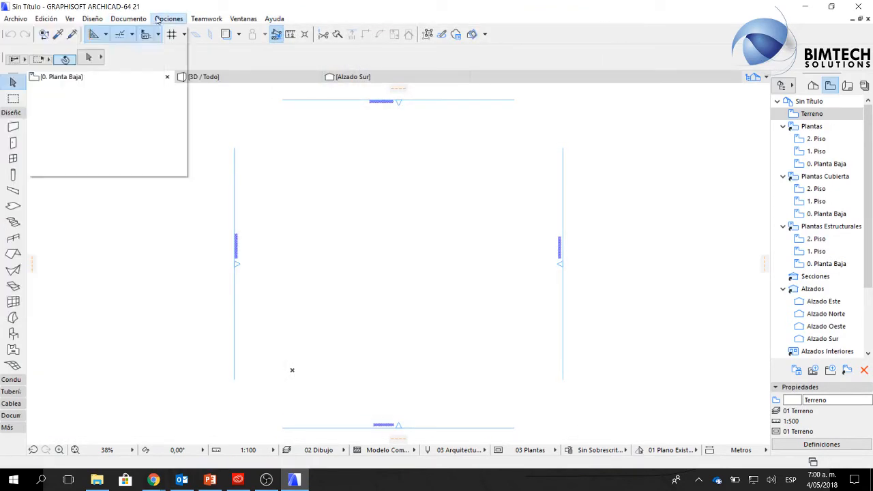
mouse_move(167, 37)
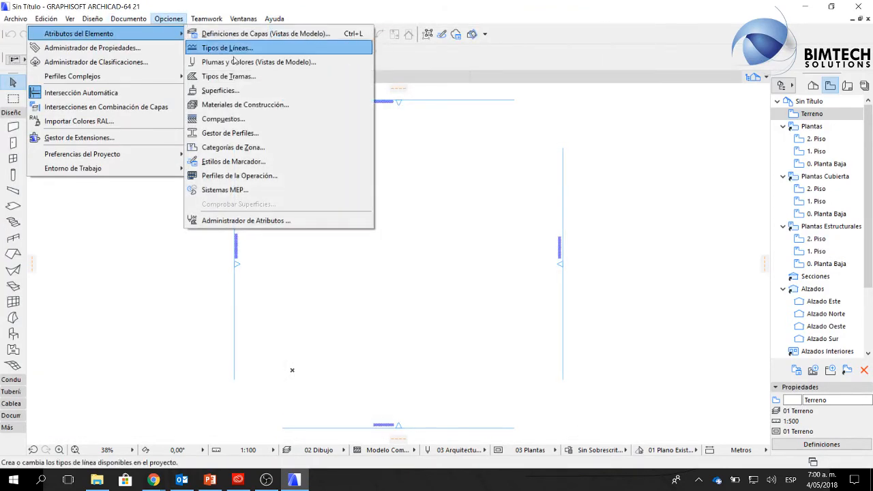
click(265, 124)
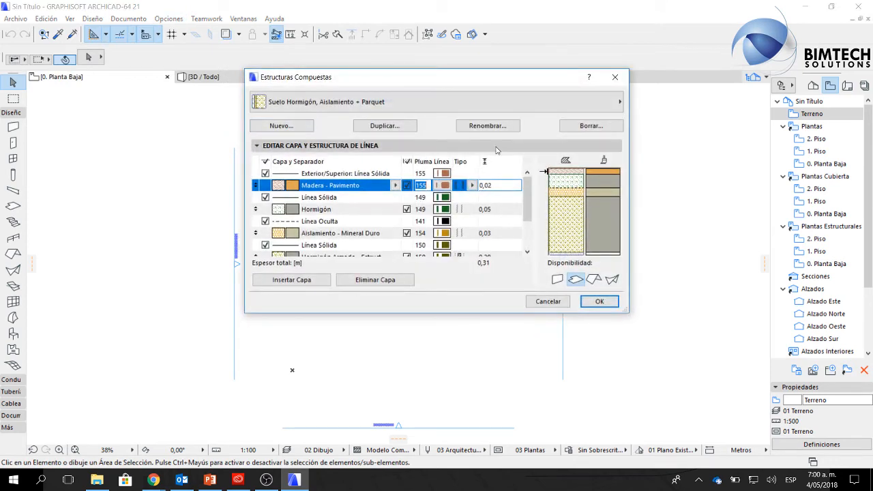
click(520, 107)
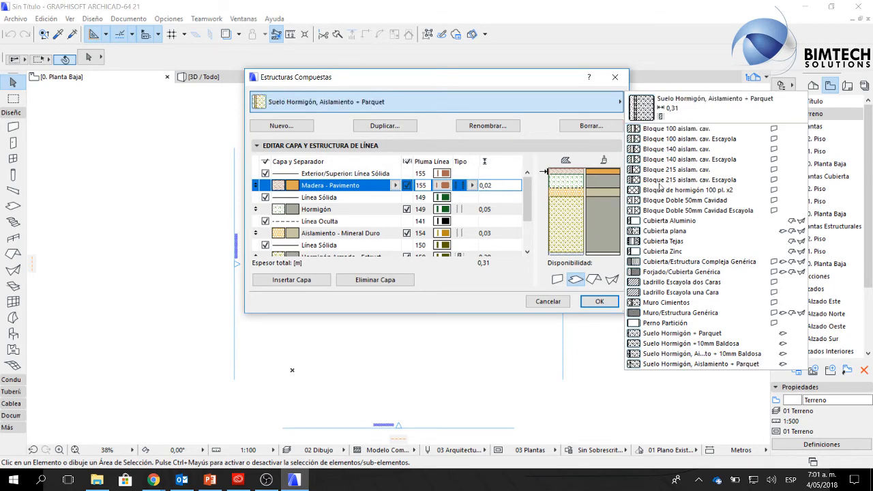
click(613, 86)
key(Escape)
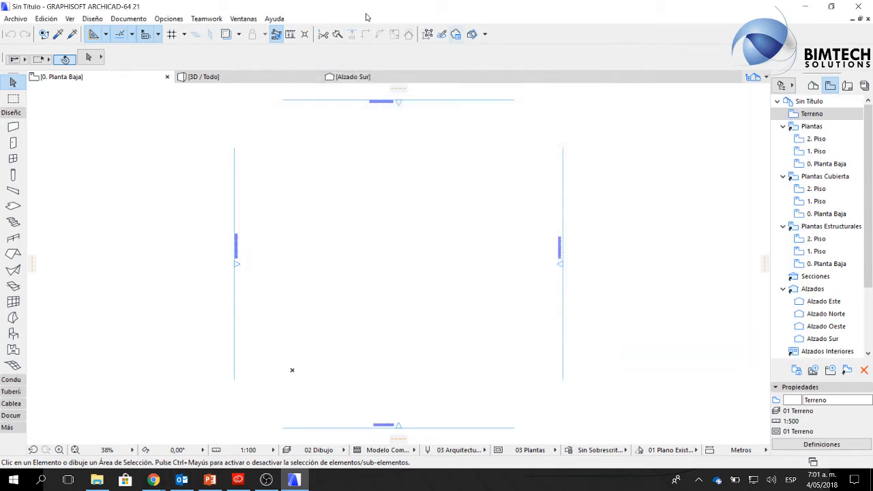
Open the zone categories, look through the list of available categories, and close it without changes.
click(169, 18)
mouse_move(180, 36)
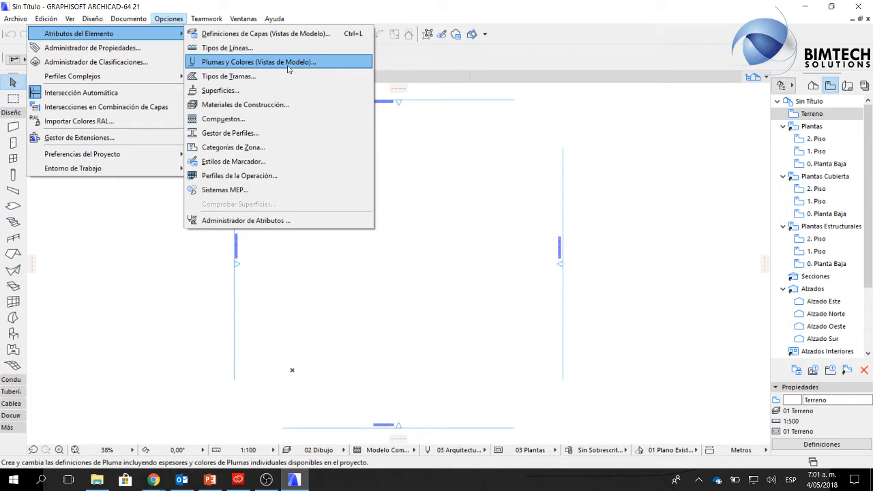
click(270, 149)
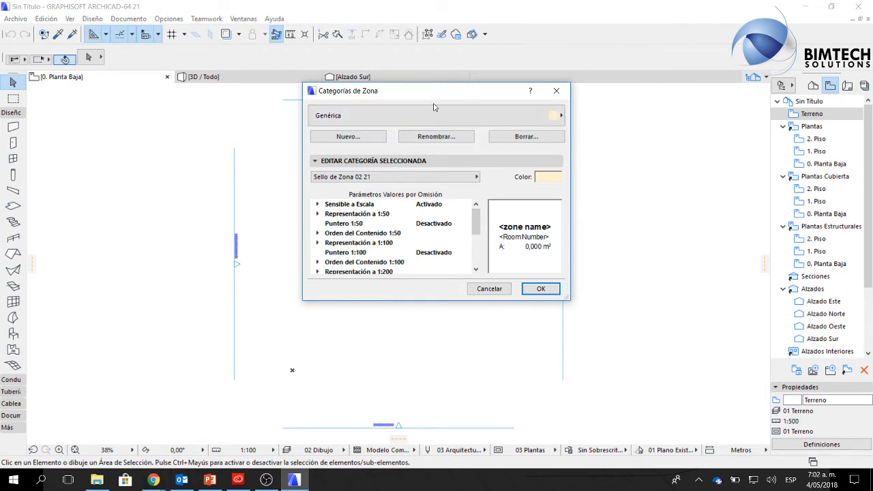
click(438, 116)
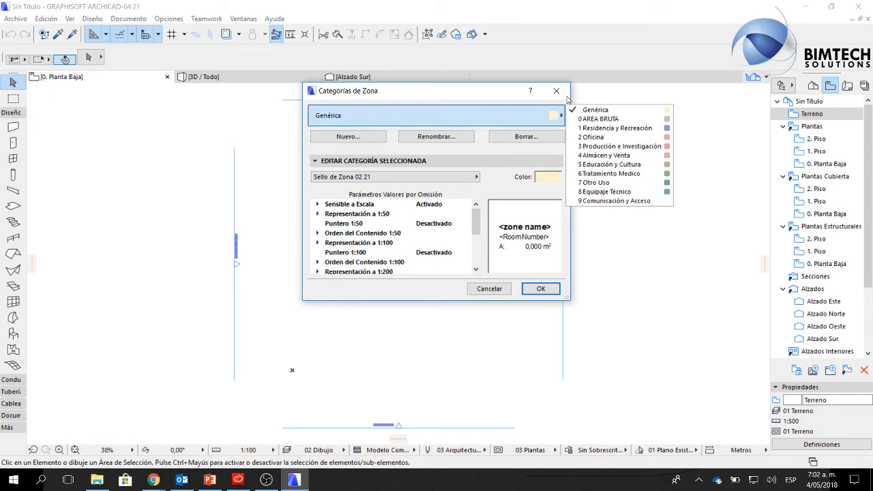
click(556, 90)
click(556, 91)
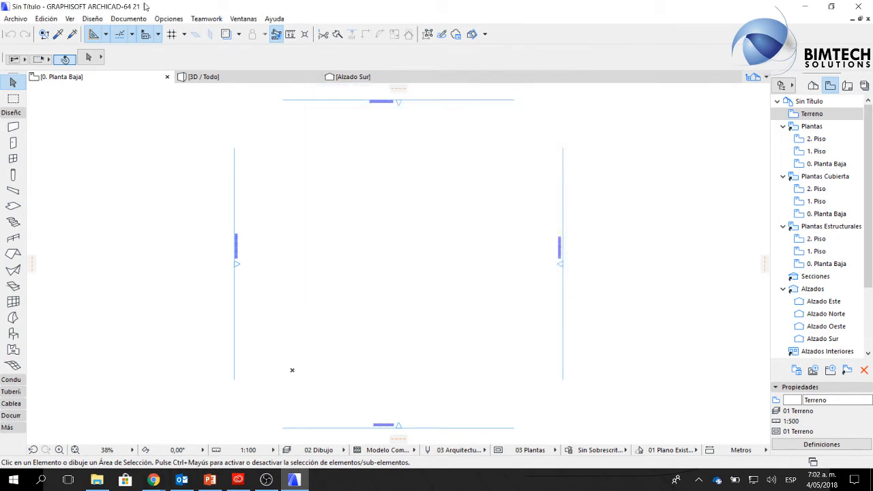
Open the property manager, review the property groups and the CONSTRUCCIÓN PRINCIPAL group's classifications, and close it without changes.
click(169, 18)
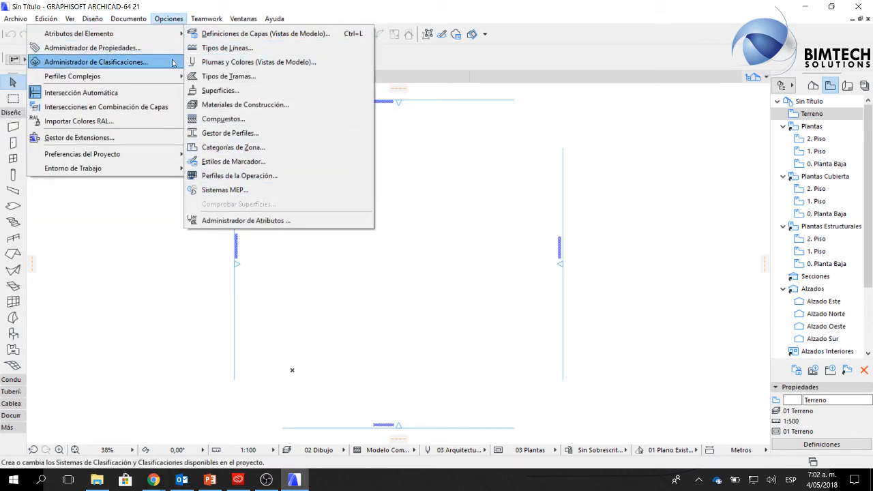
click(102, 48)
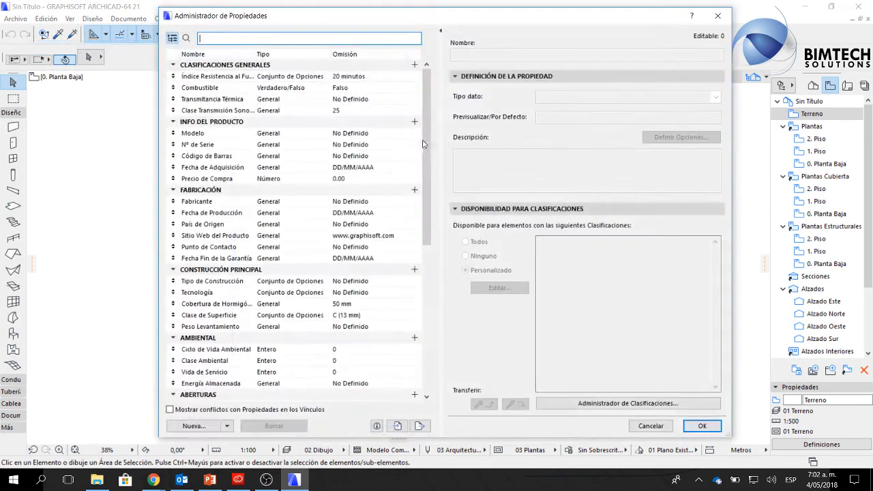
scroll(409, 334, down, 8)
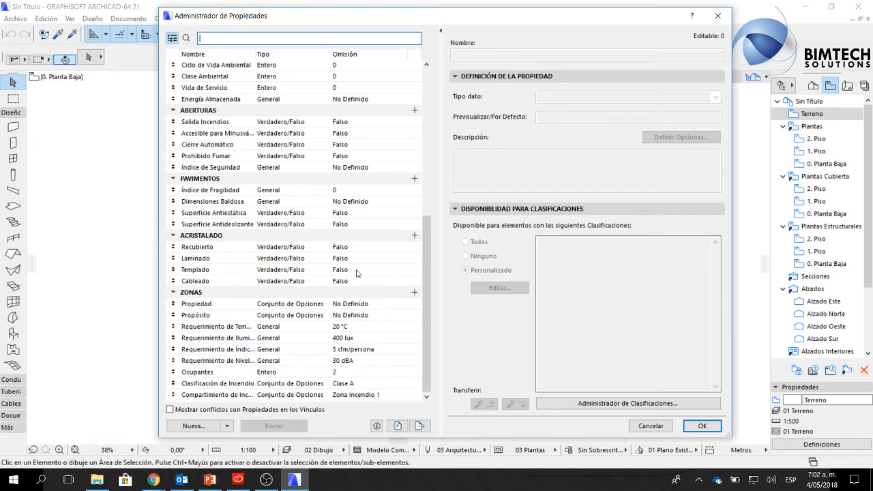
scroll(361, 269, up, 6)
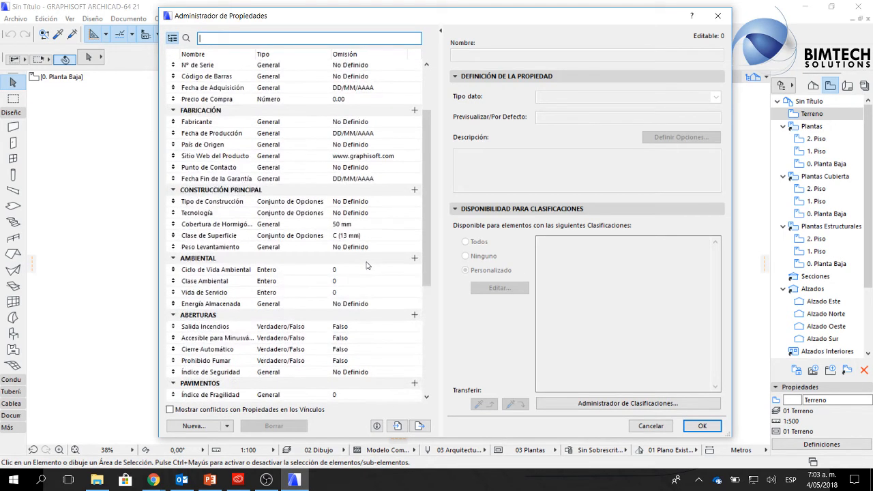
scroll(366, 266, up, 3)
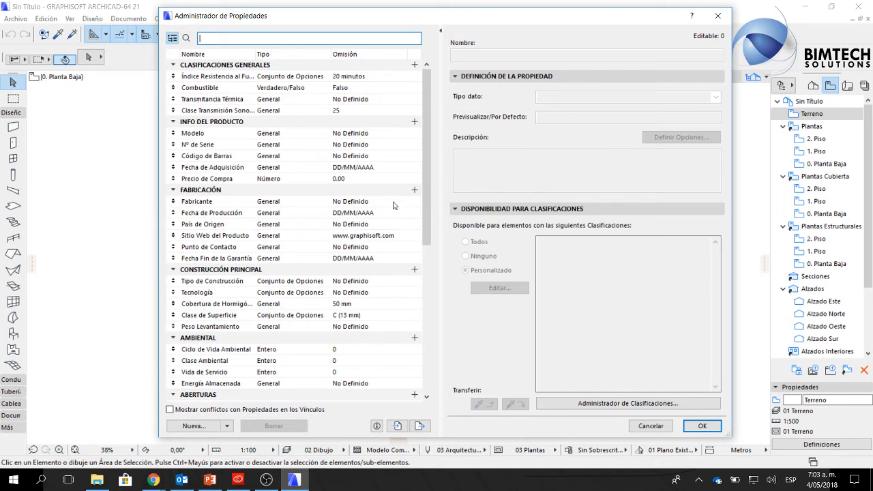
click(310, 268)
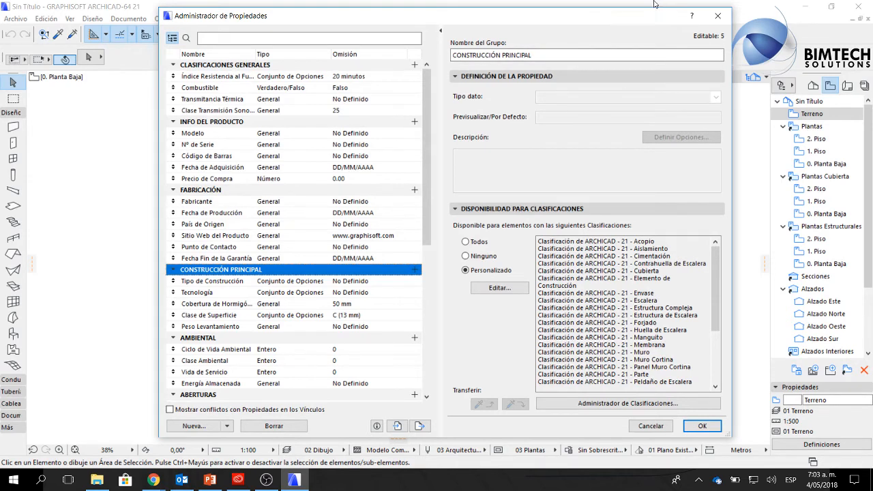
click(723, 20)
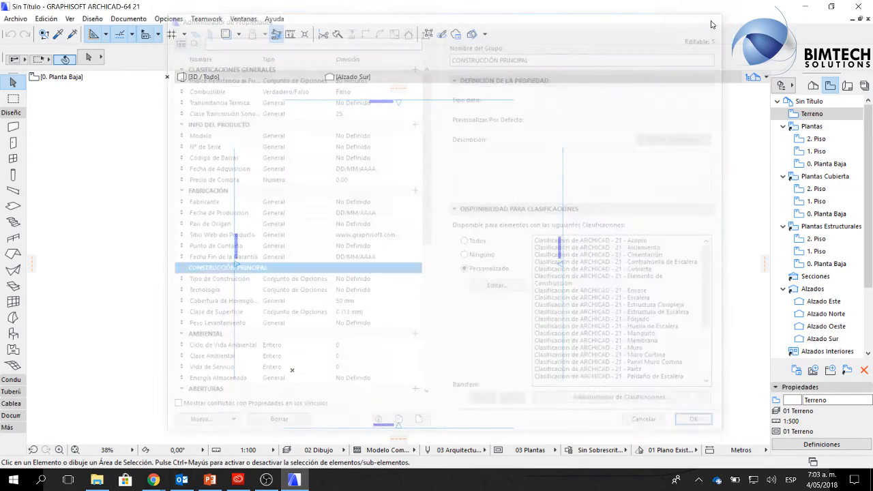
Open the project location preferences to review coordinates, time zone, altitude and project north, and close them without changes.
click(140, 21)
mouse_move(169, 18)
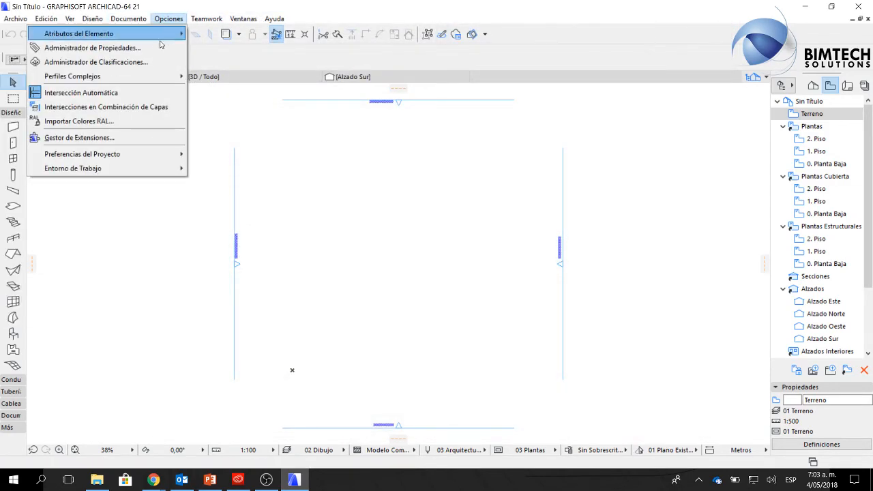
mouse_move(122, 153)
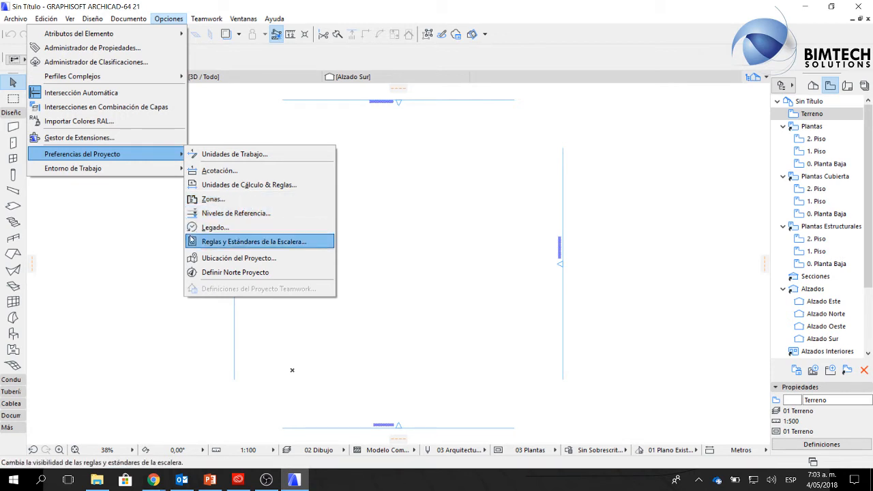
click(279, 259)
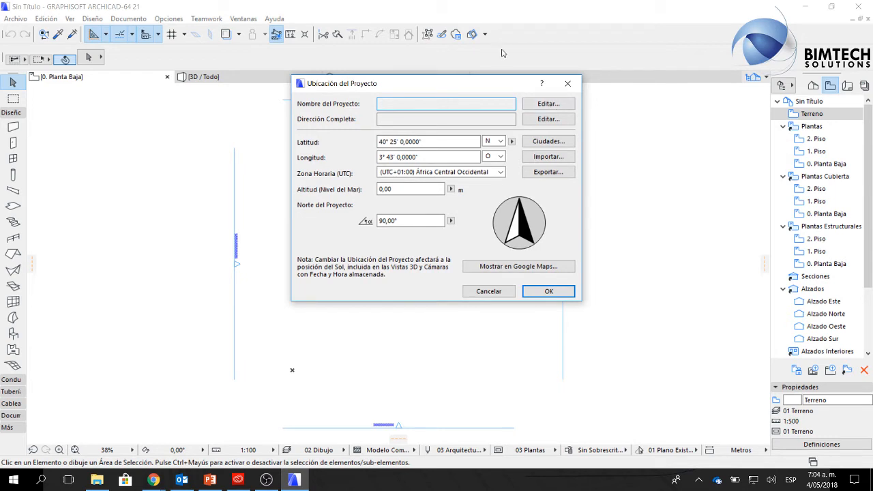
click(568, 84)
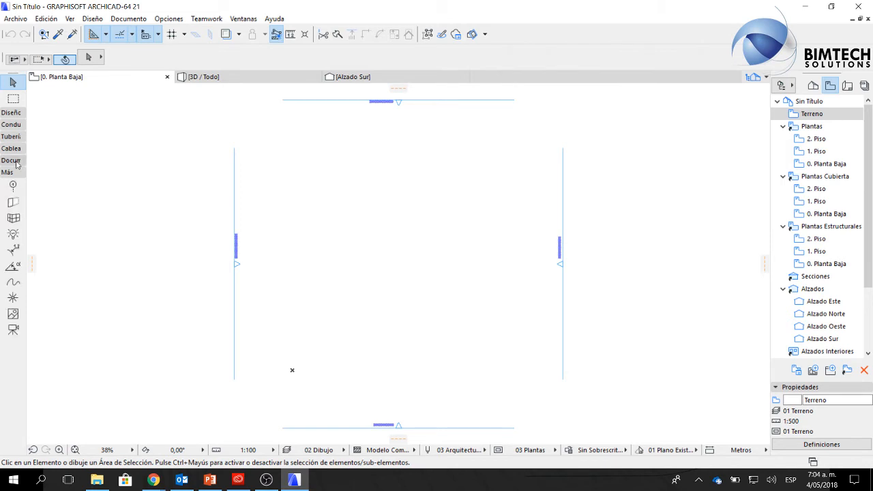
Sketch an S-shaped spline in the 0. Planta Baja plan and frame it with an L-shaped line.
click(15, 161)
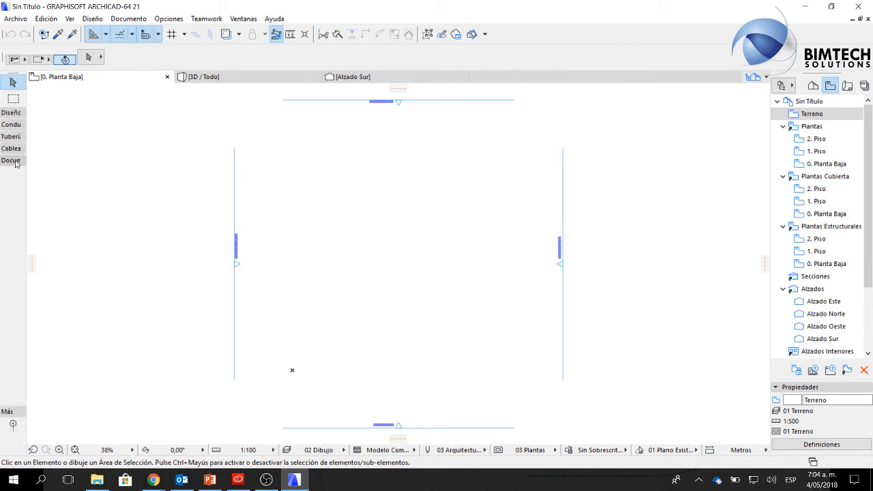
click(15, 160)
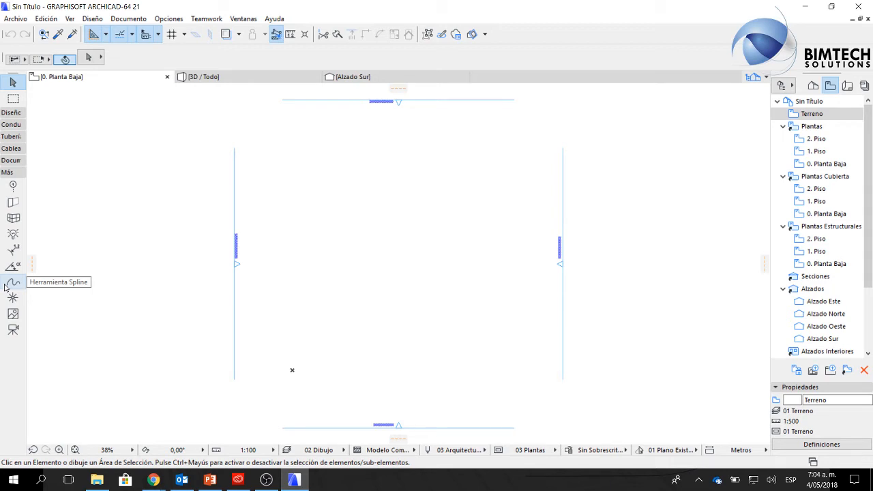
click(6, 285)
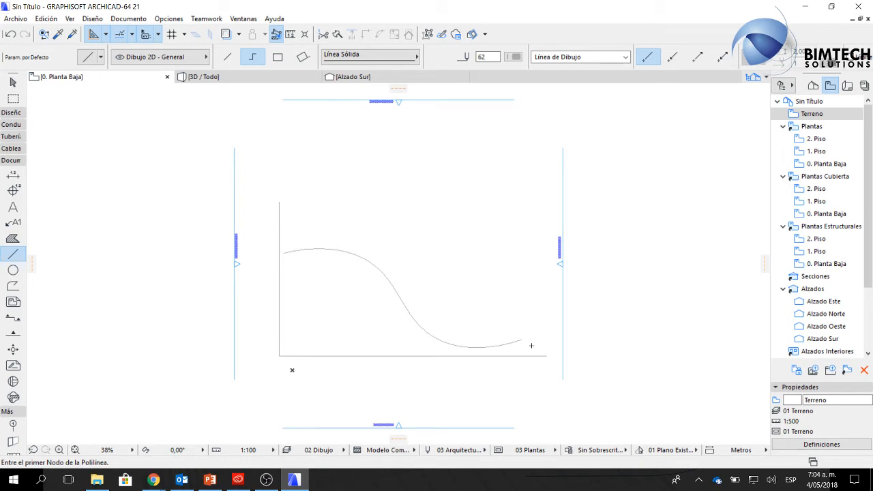
click(129, 18)
mouse_move(138, 95)
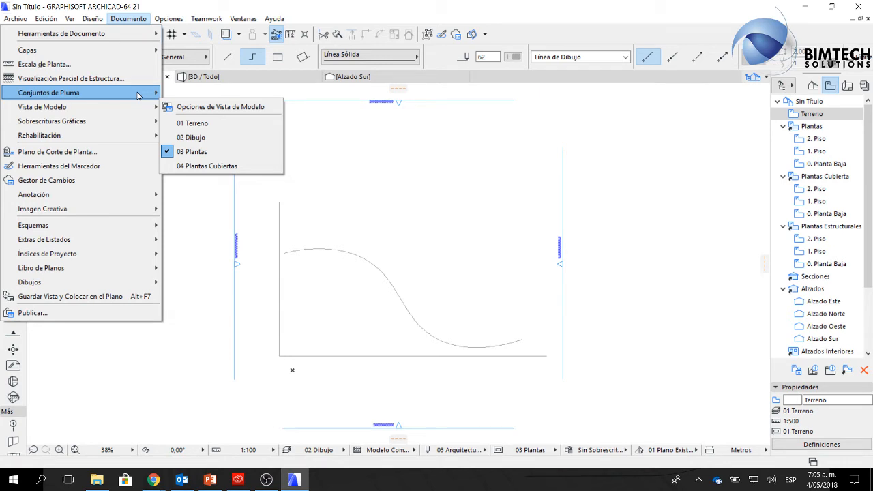
mouse_move(140, 121)
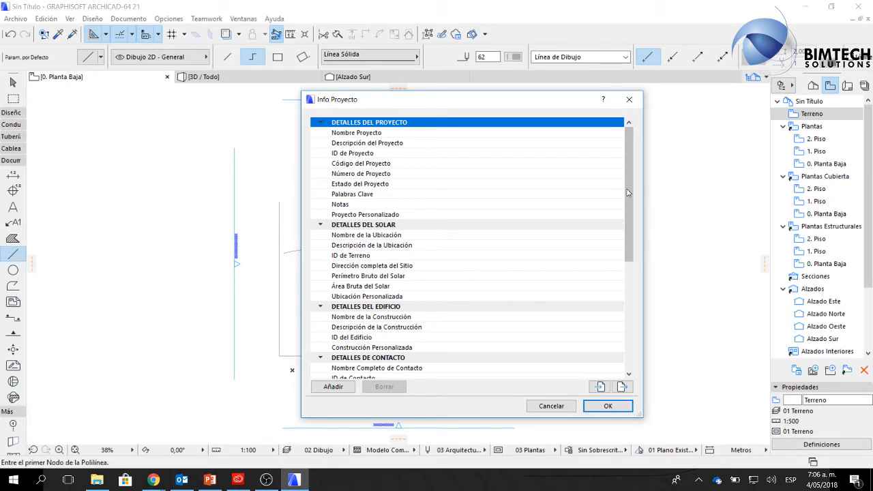
Look through the project information fields, including the contact and client details, and close the dialog.
scroll(626, 194, down, 6)
click(620, 201)
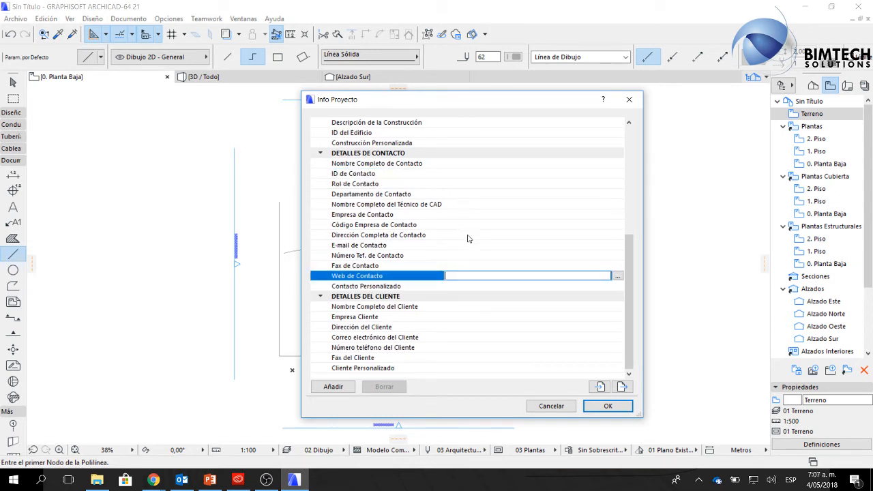
scroll(478, 238, up, 3)
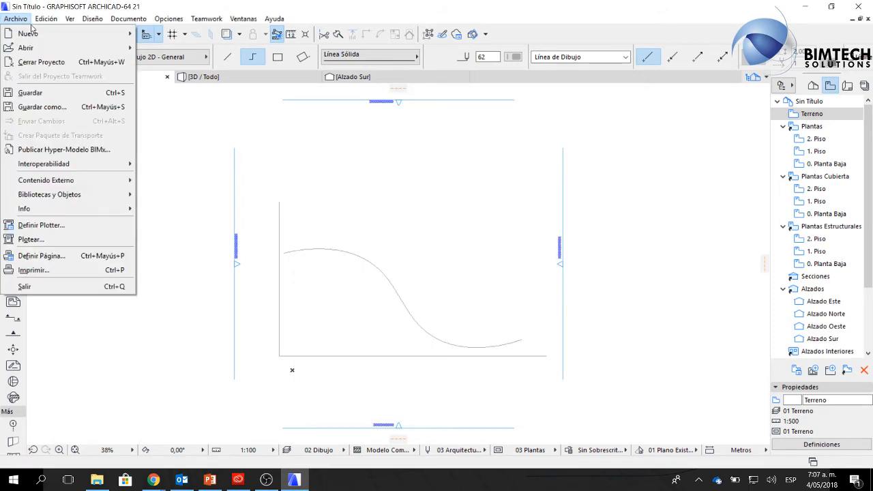
Open the new project settings, review the available project templates, and close them without creating a project.
mouse_move(41, 34)
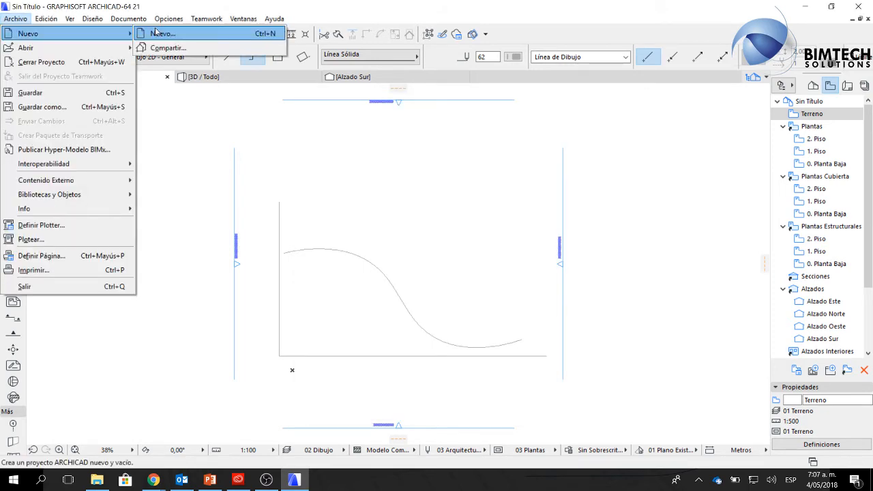
click(155, 33)
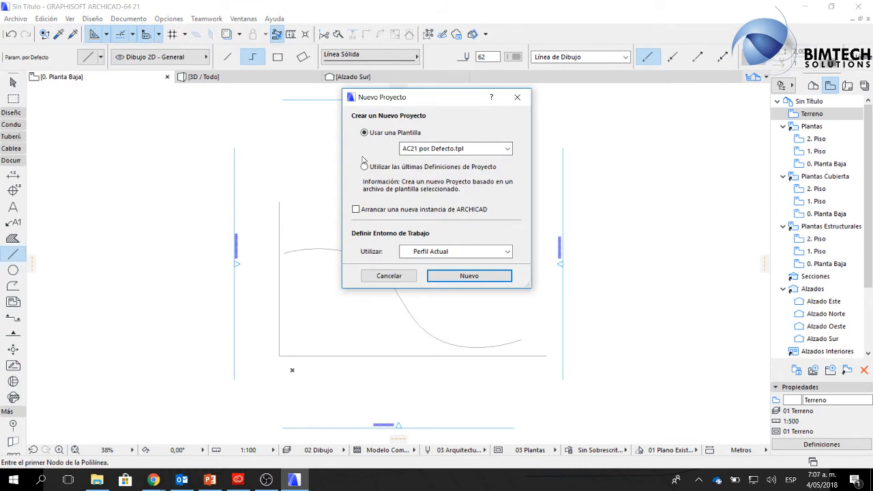
click(383, 211)
click(489, 148)
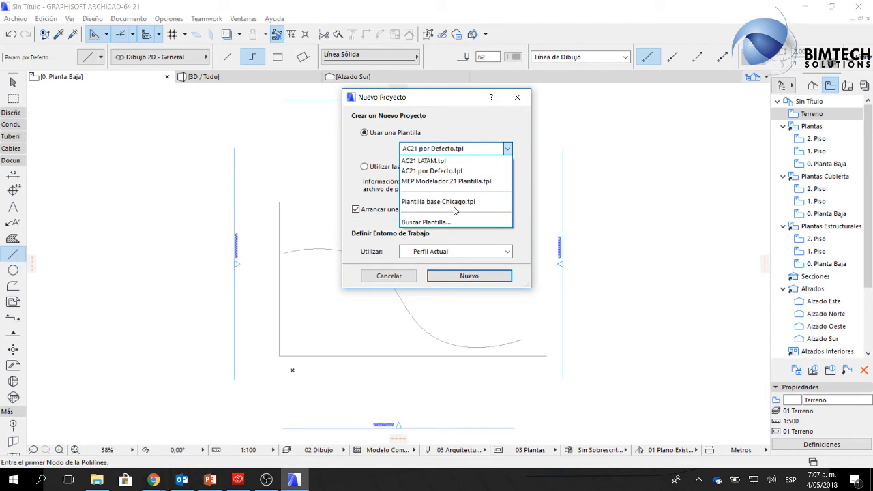
click(516, 117)
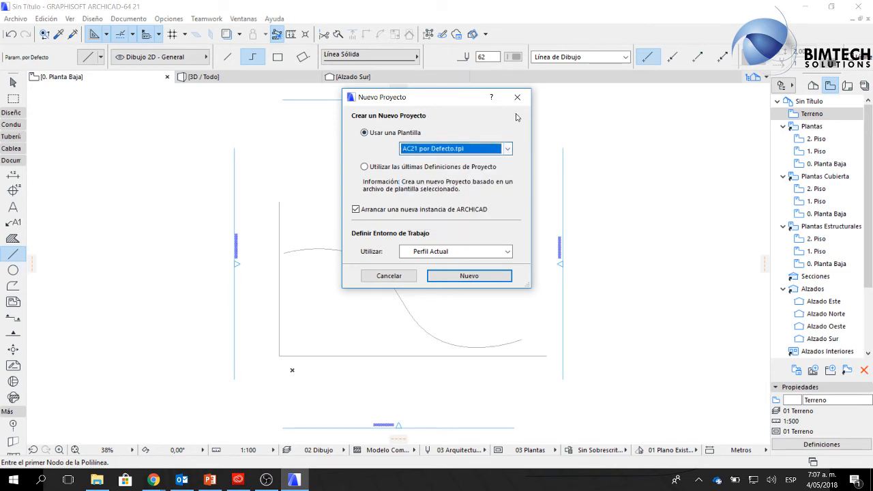
click(517, 97)
Delete the four elevation markers around the ground floor plan together with their viewpoints.
click(13, 82)
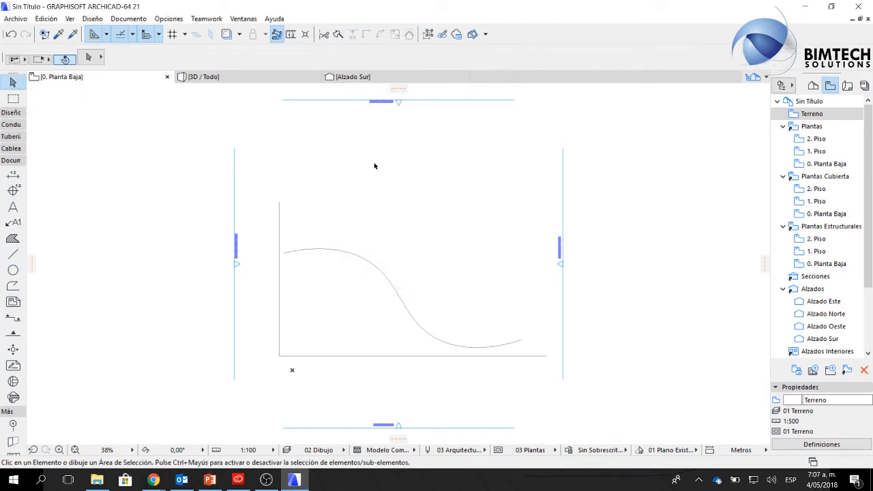
mouse_move(529, 155)
mouse_down()
mouse_move(292, 327)
mouse_move(255, 376)
mouse_up()
click(430, 245)
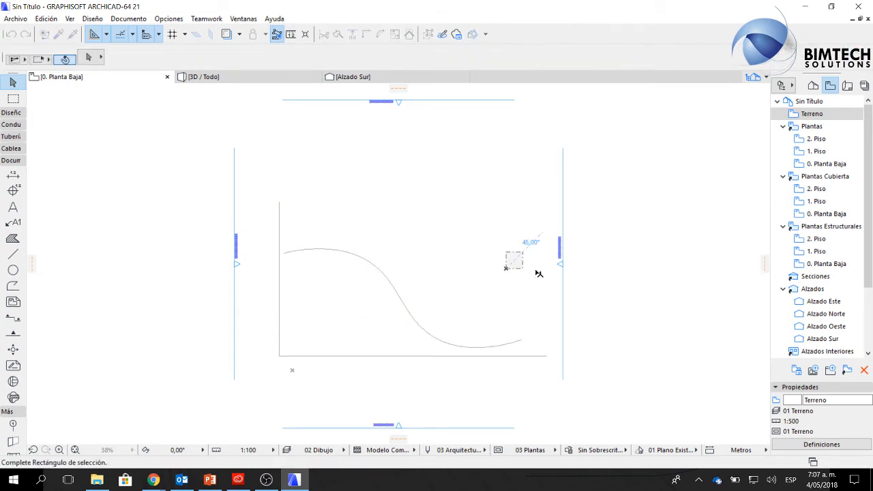
click(563, 210)
click(495, 123)
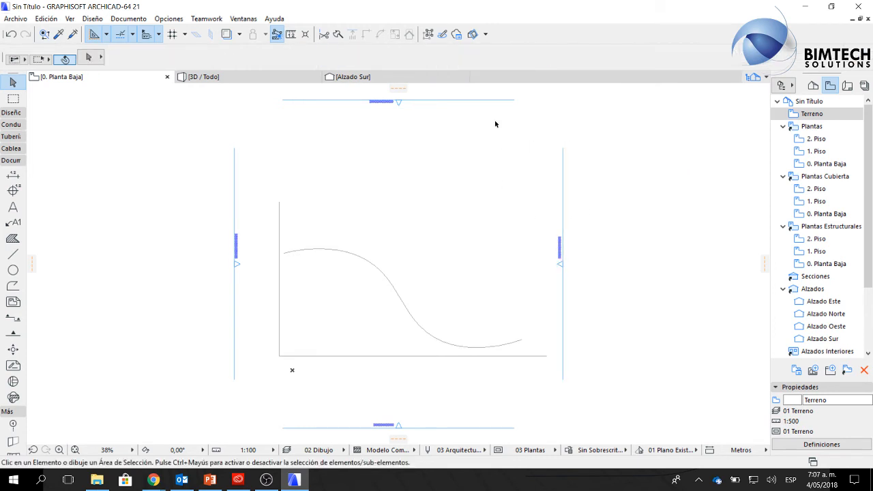
click(562, 156)
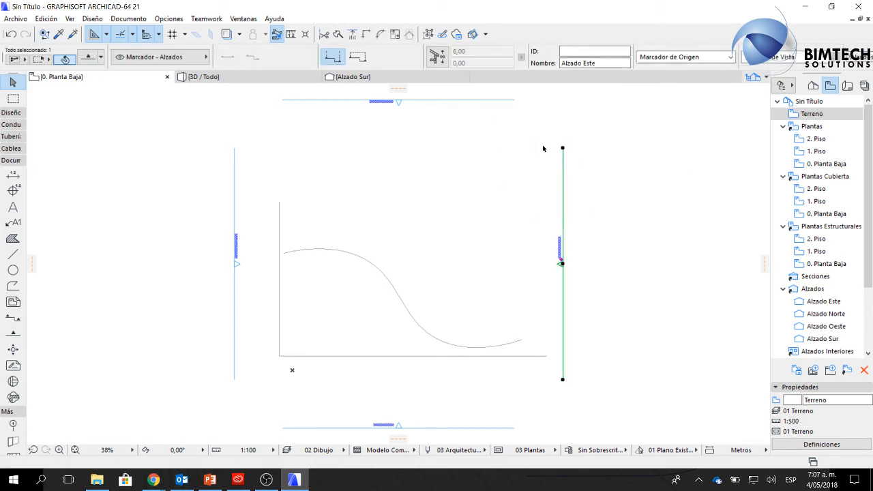
shift+click(501, 100)
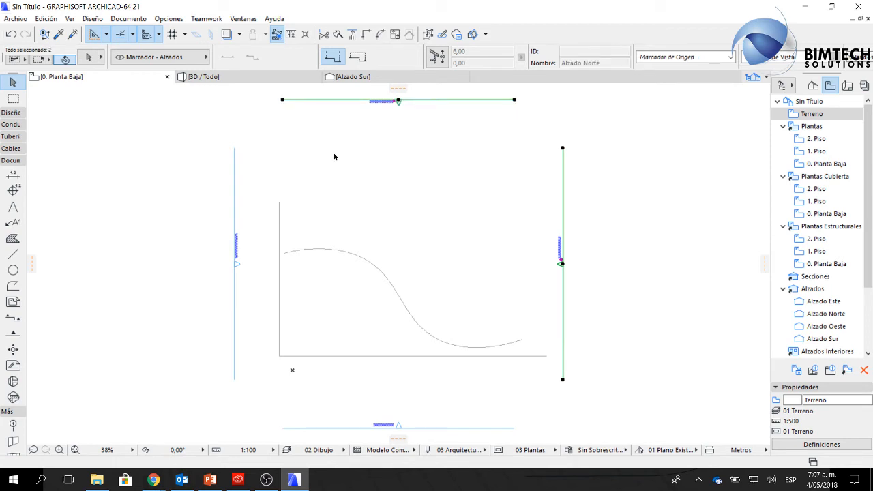
shift+click(235, 271)
shift+click(311, 428)
key(Delete)
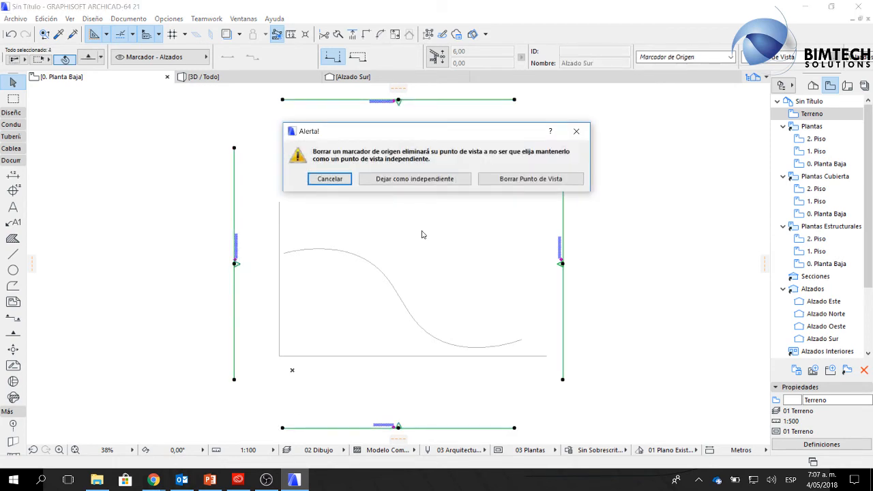
click(529, 175)
click(529, 203)
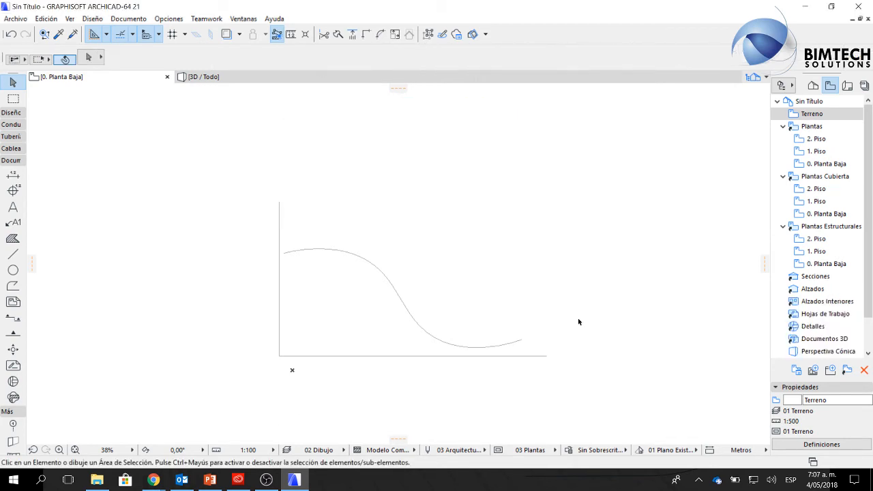
Switch the navigator to the project map and look over its stories, views and schedules.
click(813, 85)
scroll(839, 244, up, 2)
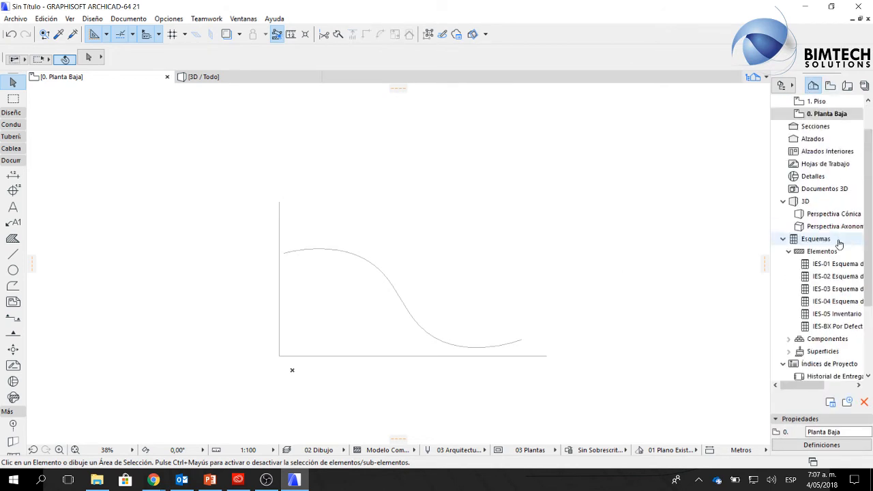
scroll(839, 245, up, 1)
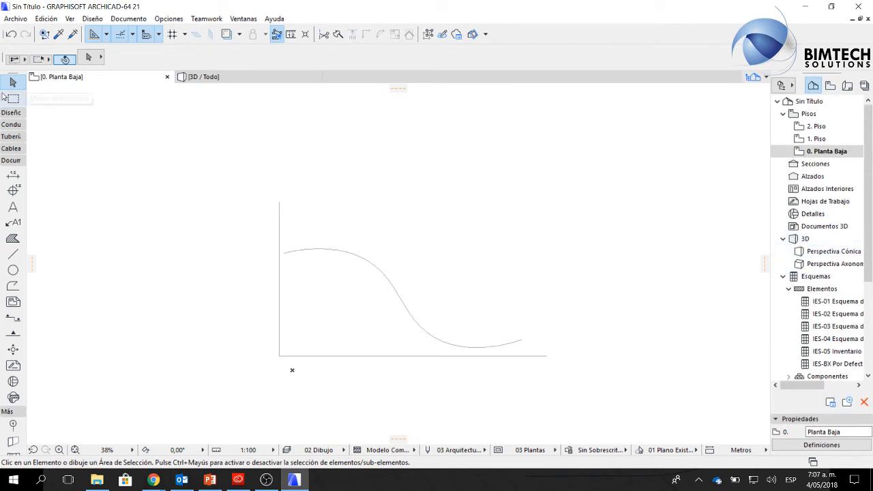
Place a text block above the S-shaped curve reading BIMTECH SOLUTIONS.
click(13, 207)
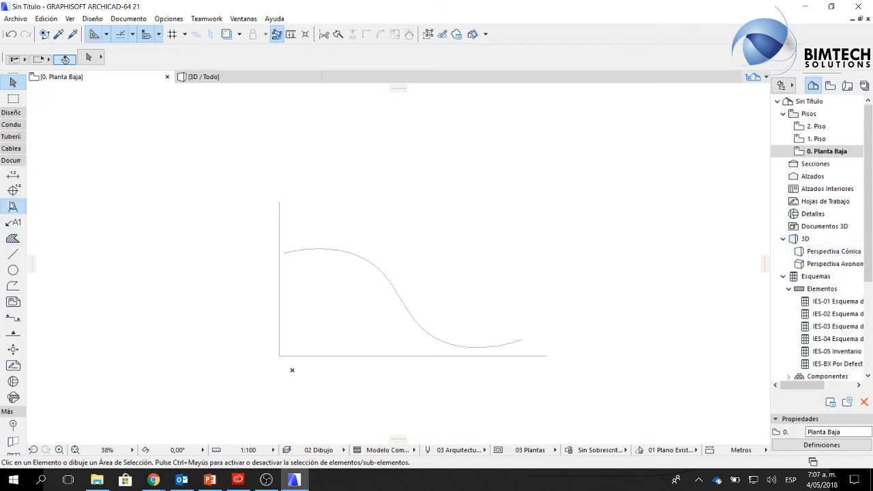
click(331, 231)
click(584, 261)
text(Bl)
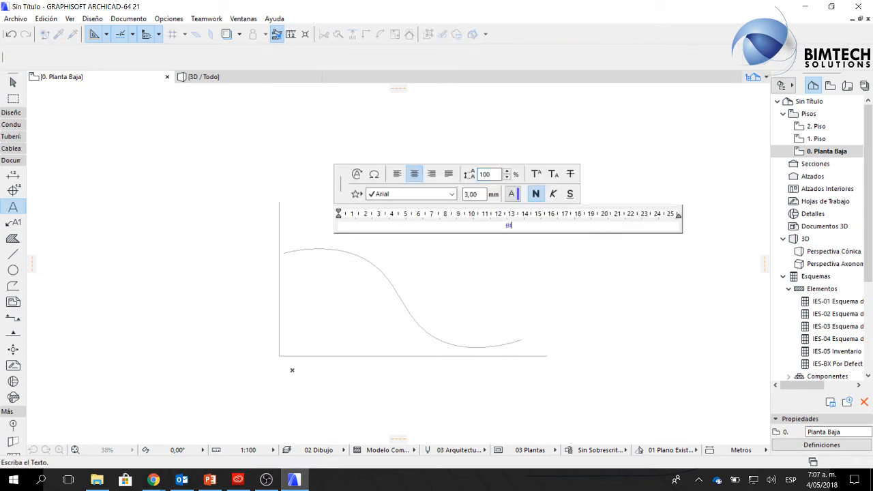
text(MTECH SOLUTIONS)
Change the BIMTECH SOLUTIONS text to dark blue pen 156 and set its height to 10 mm.
drag(547, 225, 466, 229)
click(511, 193)
click(575, 210)
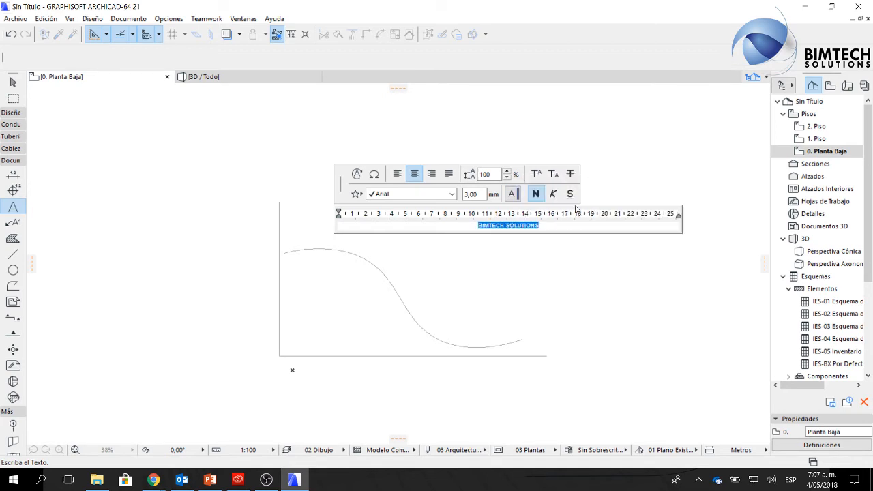
drag(482, 195, 409, 196)
text(10)
key(Return)
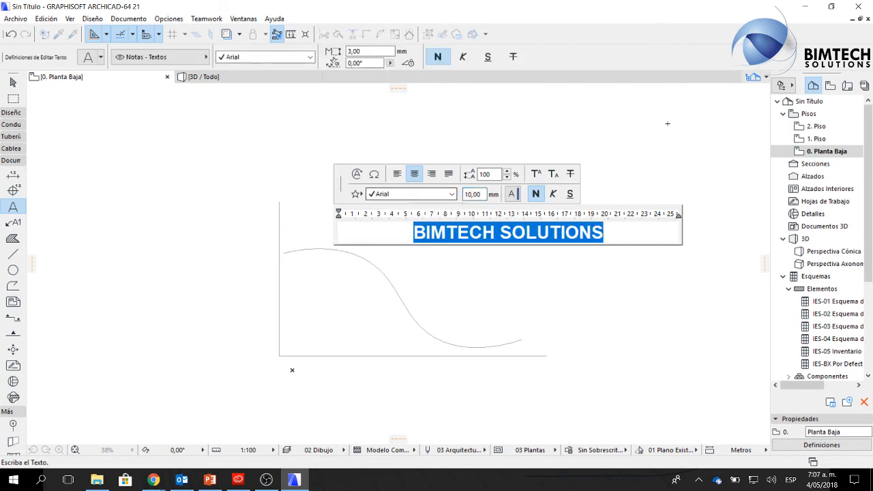
click(667, 124)
key(Escape)
Shift the text left above the curve and move the whole drawing so the L-shaped line's corner sits on the project origin.
click(465, 230)
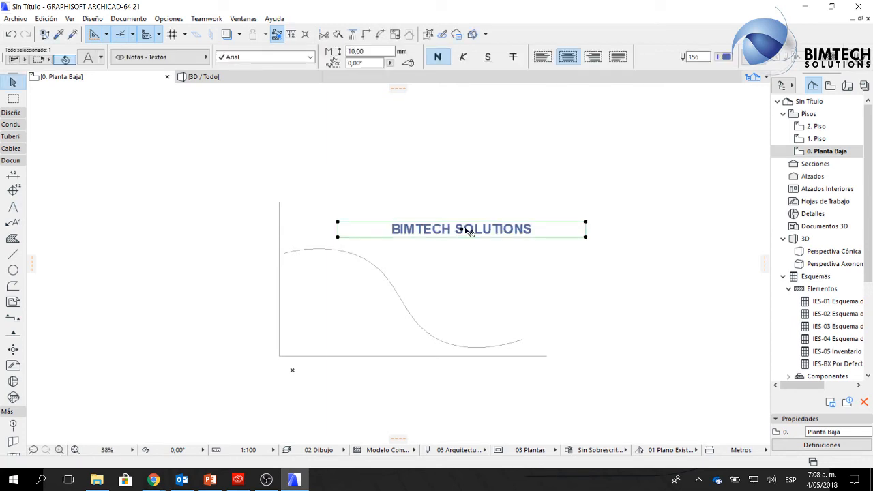
drag(465, 230, 417, 229)
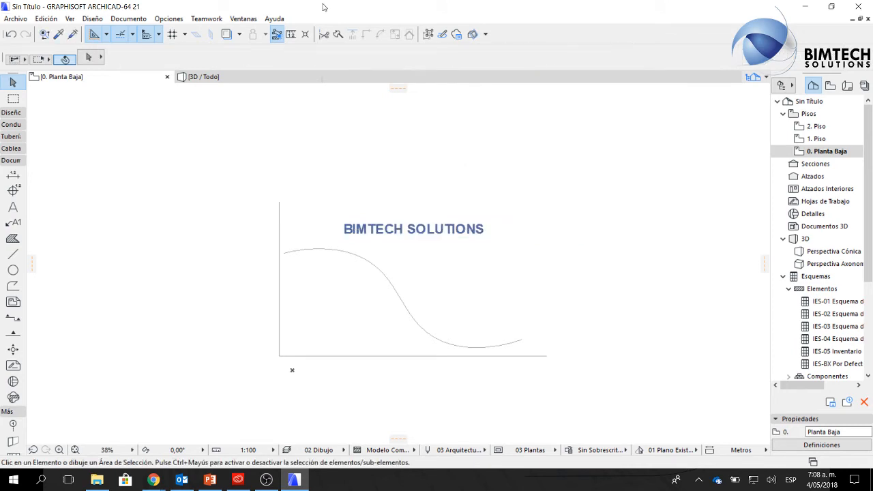
drag(690, 157, 314, 352)
key(ctrl+d)
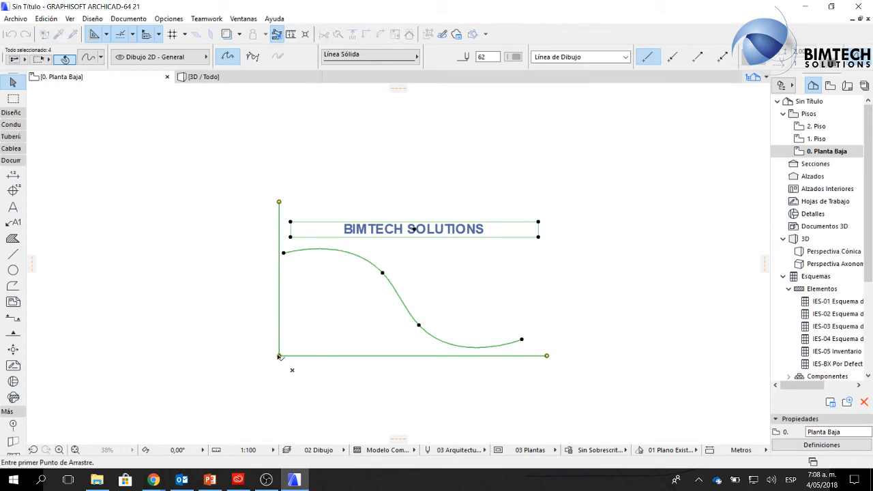
click(279, 355)
click(292, 371)
key(Escape)
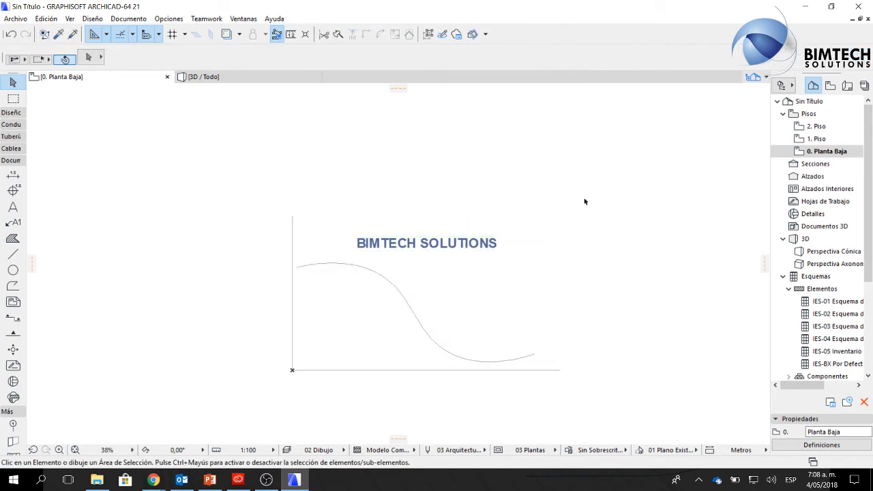
Set up saving the project as an ARCHICAD project template (.tpl) named Bimtech in the Template folder.
click(15, 19)
mouse_move(28, 53)
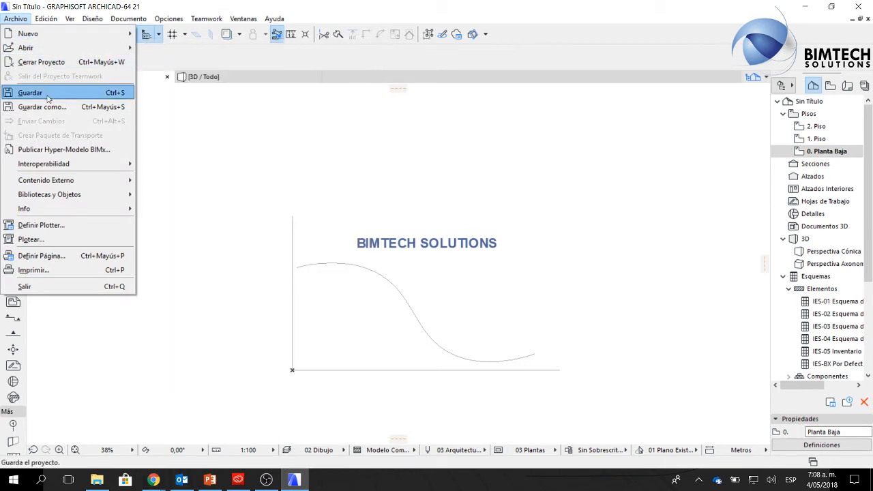
click(55, 107)
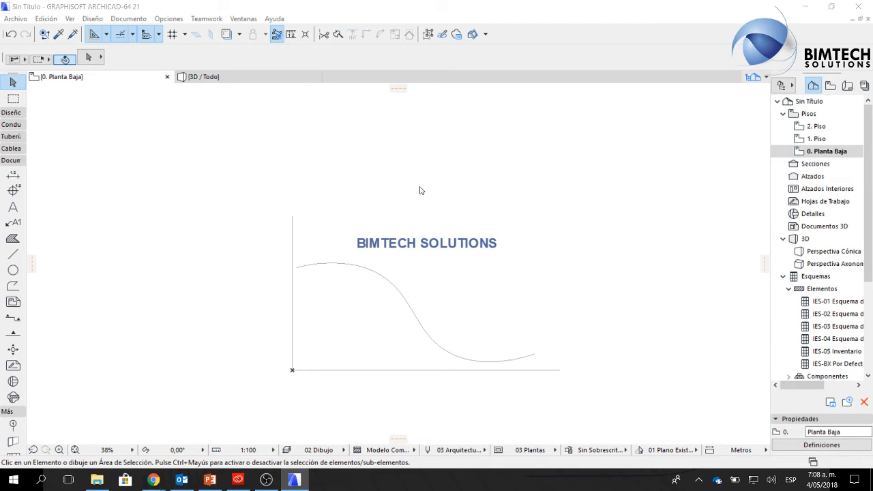
click(484, 285)
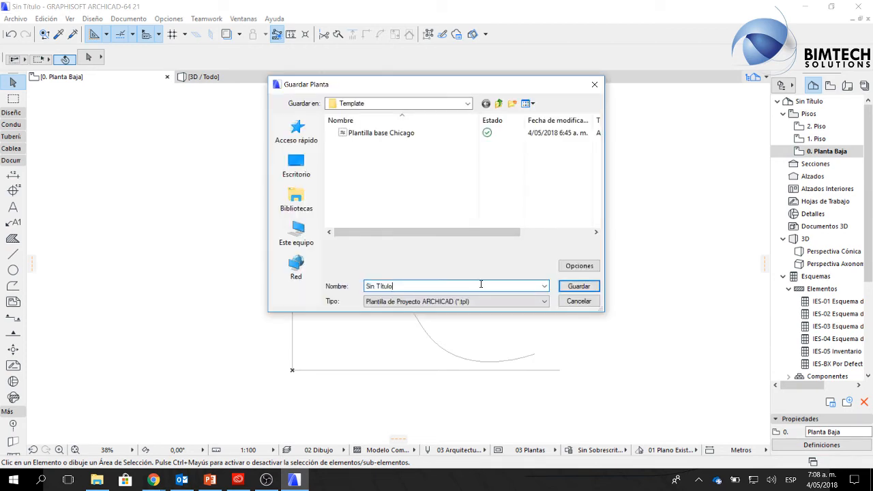
drag(429, 285, 323, 296)
text(bIMTECHJ)
key(BackSpace)
key(BackSpace)
key(BackSpace)
key(BackSpace)
key(BackSpace)
key(BackSpace)
key(BackSpace)
text(Bimtech)
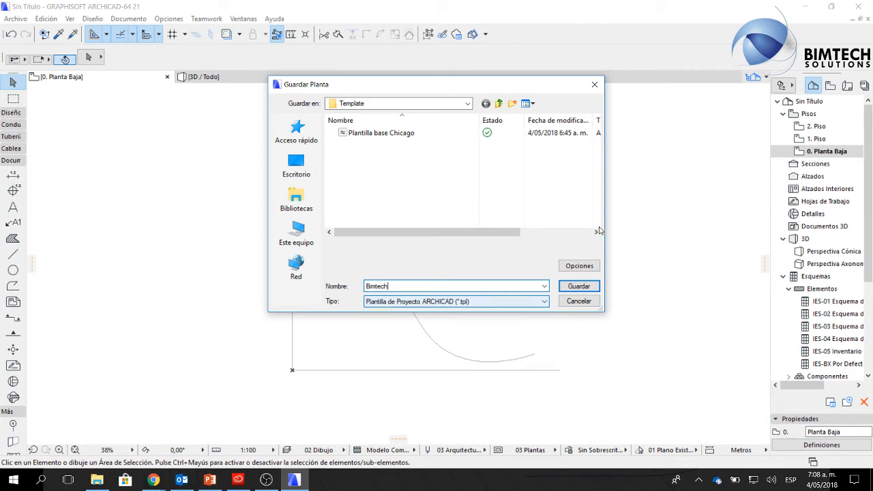
Accept the save options without file compression and save the template.
click(578, 265)
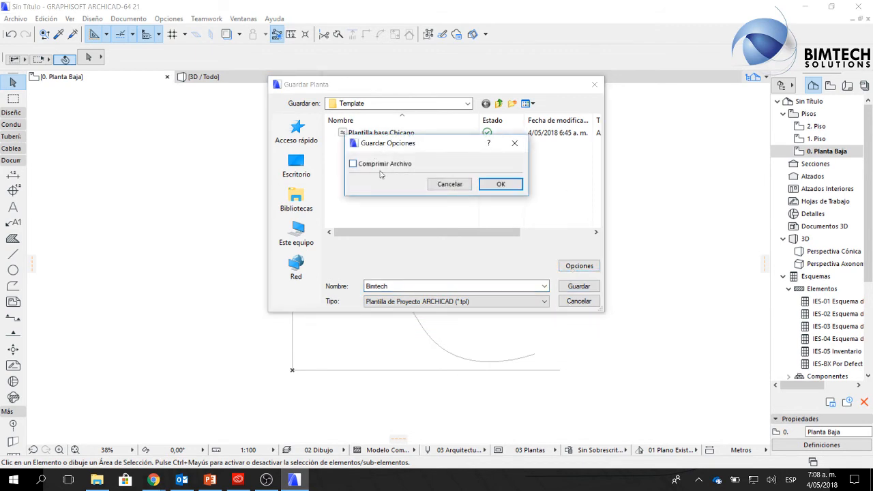
click(502, 182)
click(579, 286)
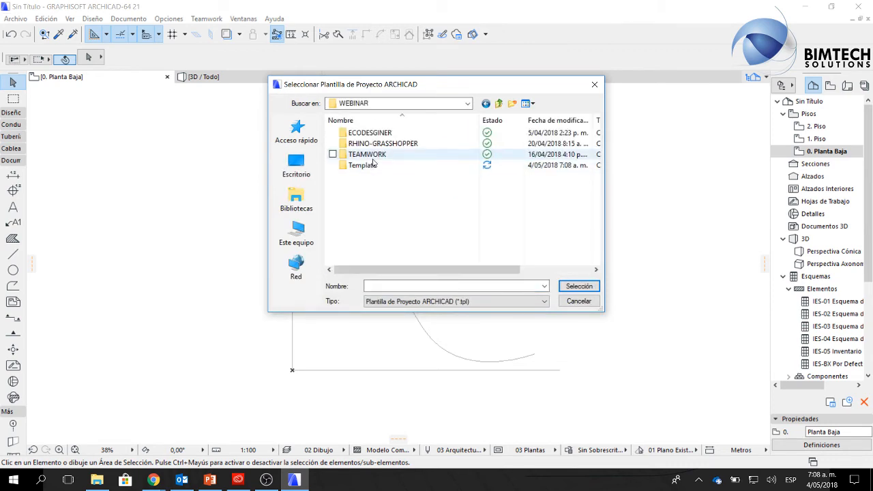
Create a new project from the Plantilla base Chicago template in the Template folder, starting it in a new ARCHICAD instance.
double_click(362, 165)
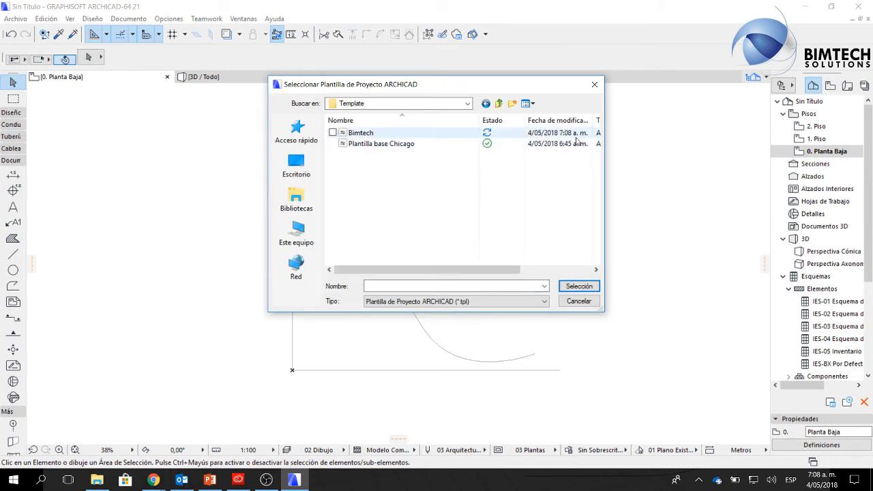
click(372, 136)
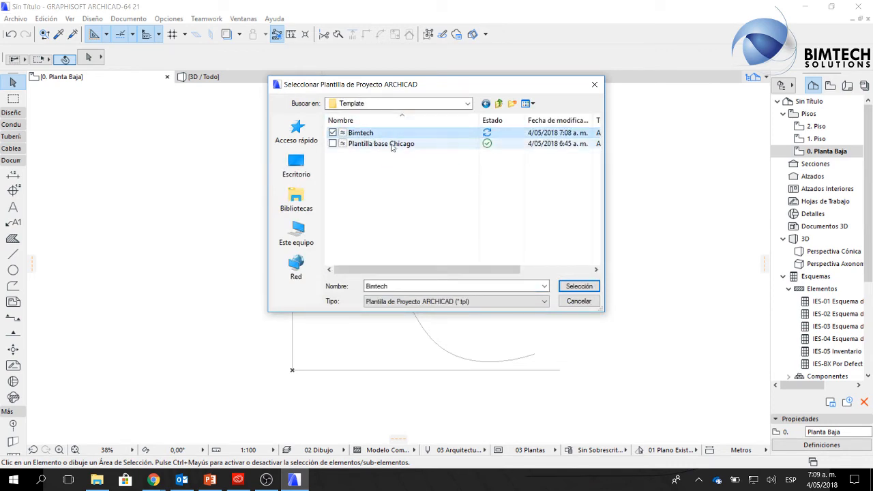
click(387, 145)
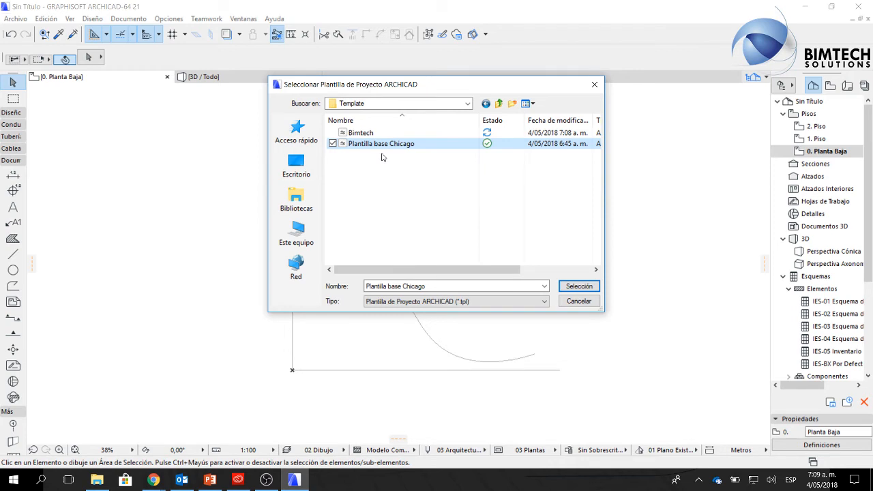
key(Return)
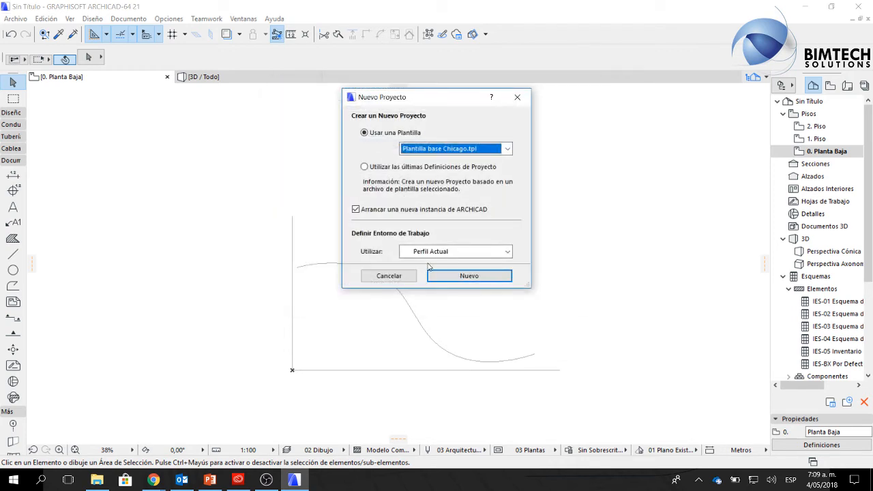
click(491, 167)
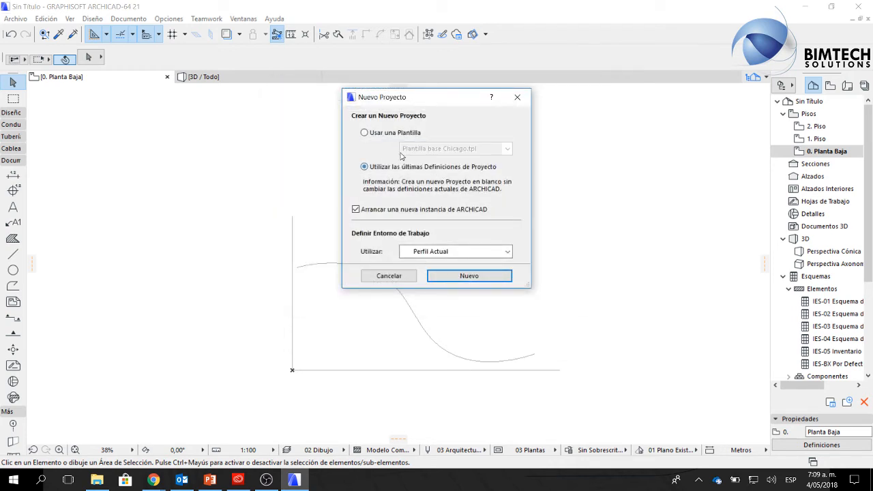
click(400, 135)
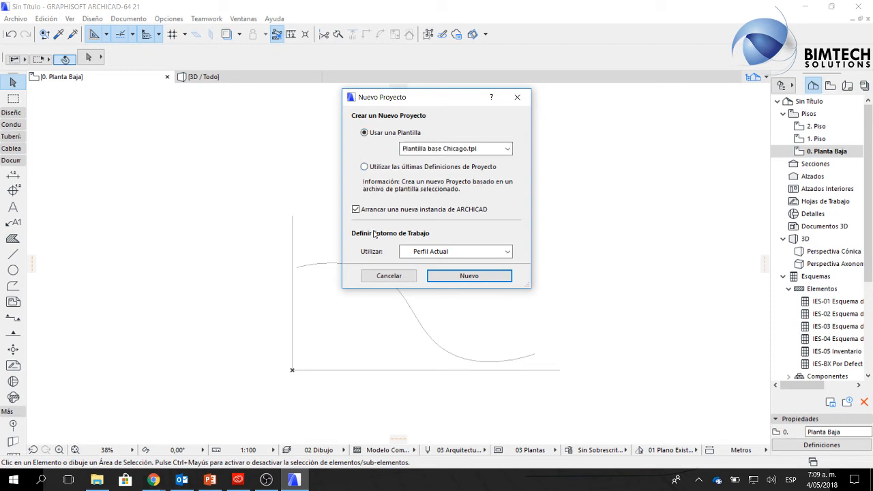
click(469, 275)
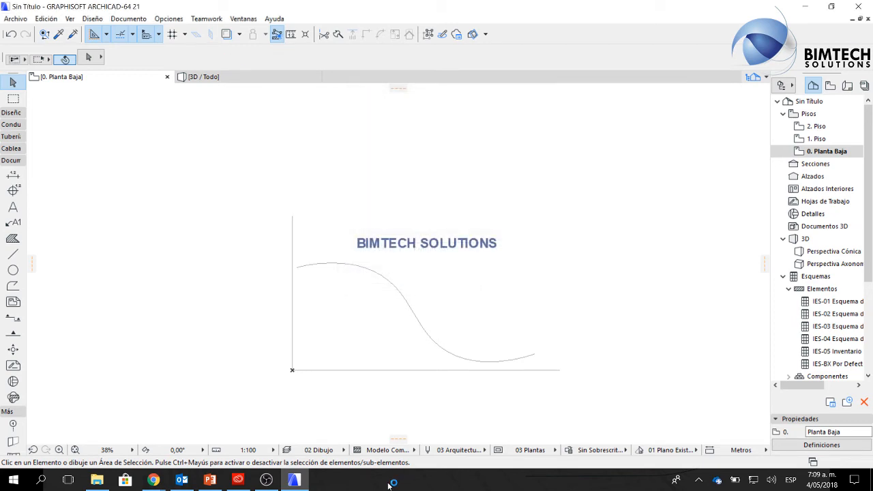
Close the untitled project containing the BIMTECH SOLUTIONS text without saving its changes.
click(859, 13)
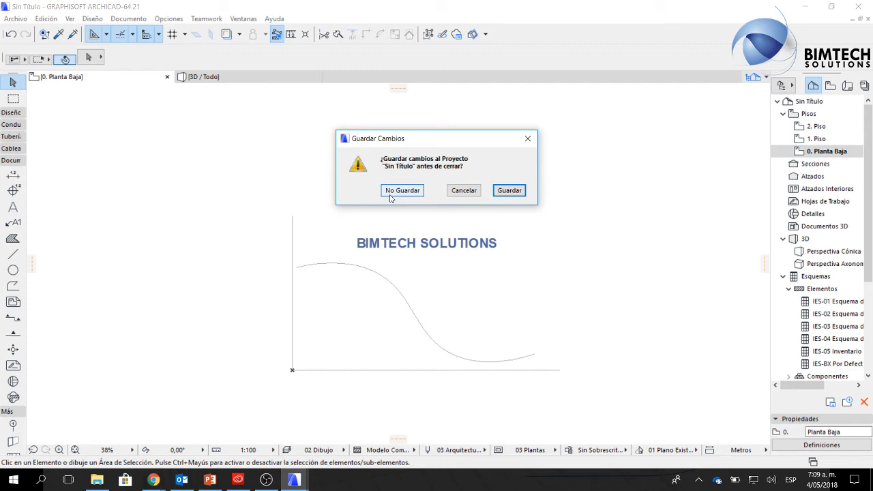
click(401, 190)
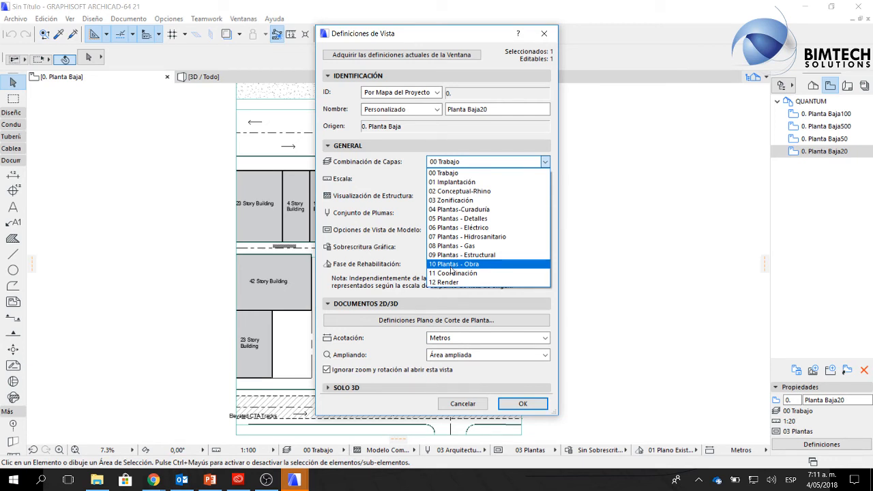
Review the layer combination, pen set, model view and graphic override options in the Planta Baja20 view settings.
click(511, 172)
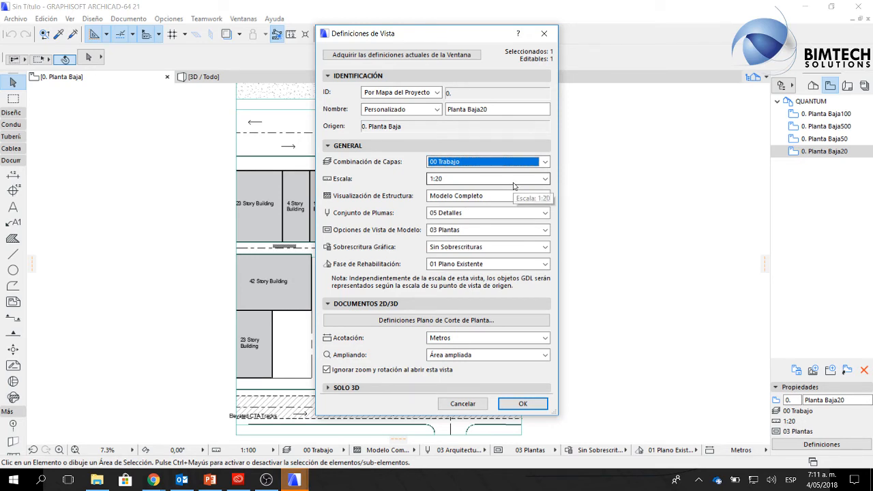
click(464, 213)
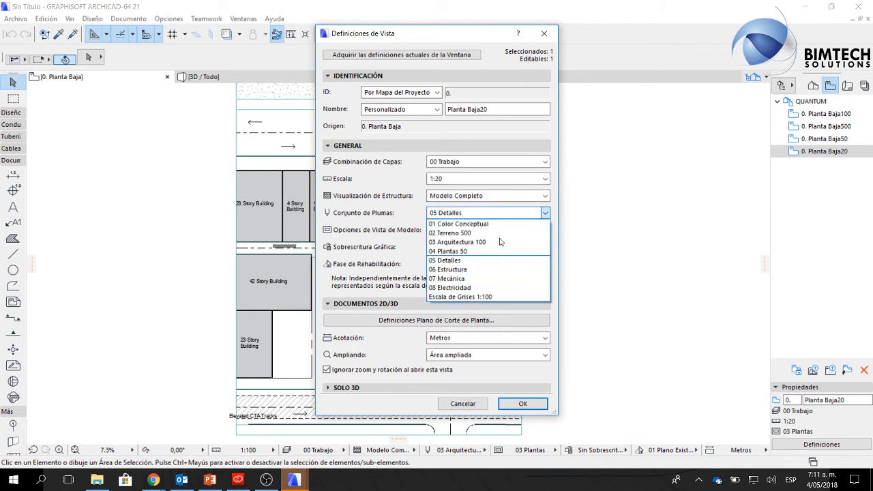
click(500, 213)
click(503, 230)
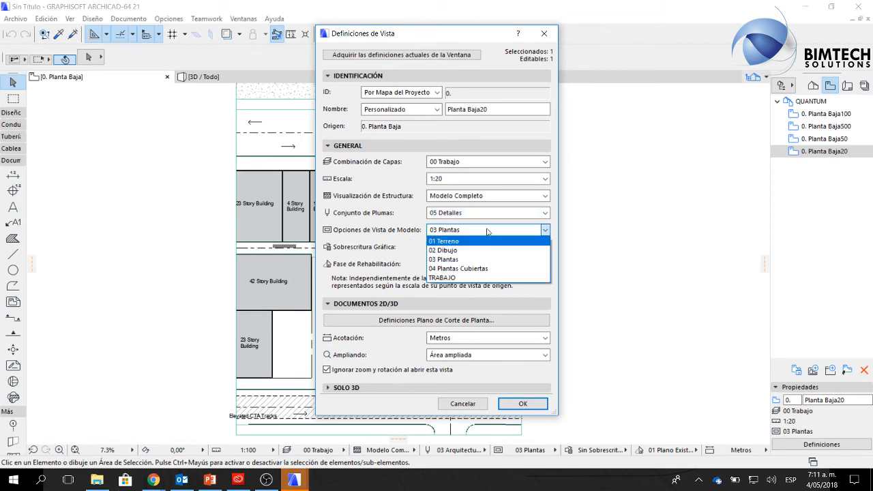
click(488, 232)
click(469, 232)
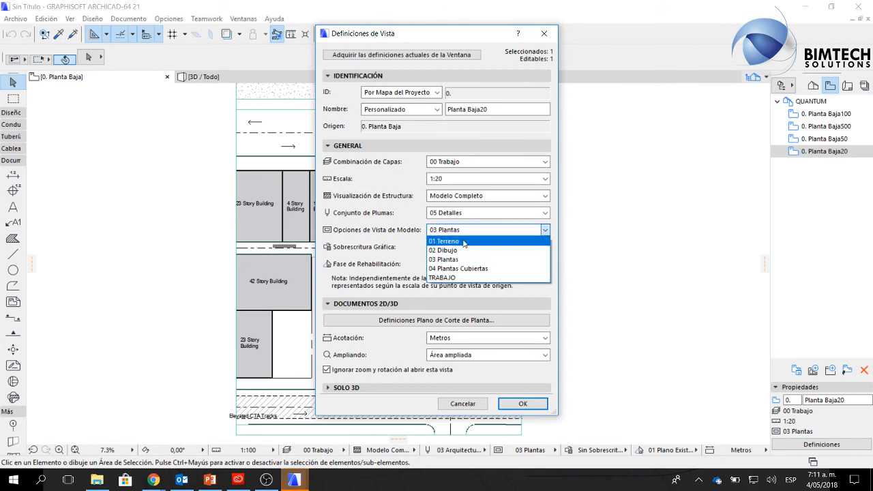
click(471, 231)
click(471, 247)
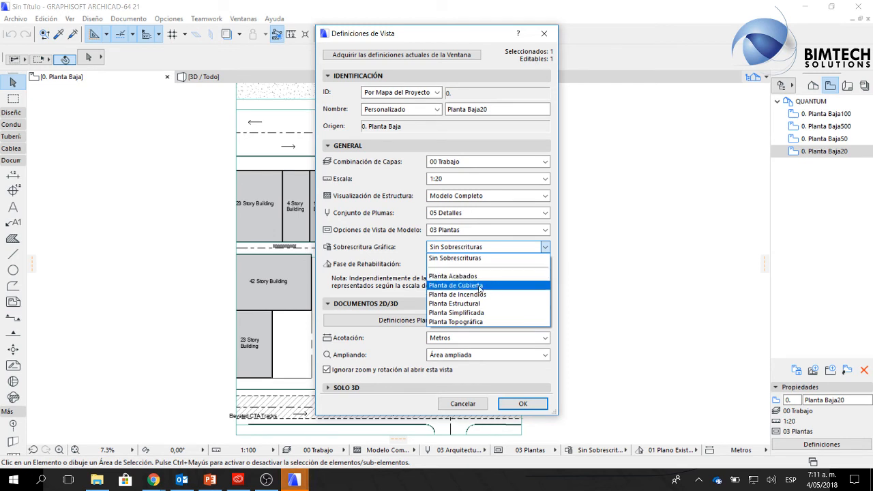
click(515, 250)
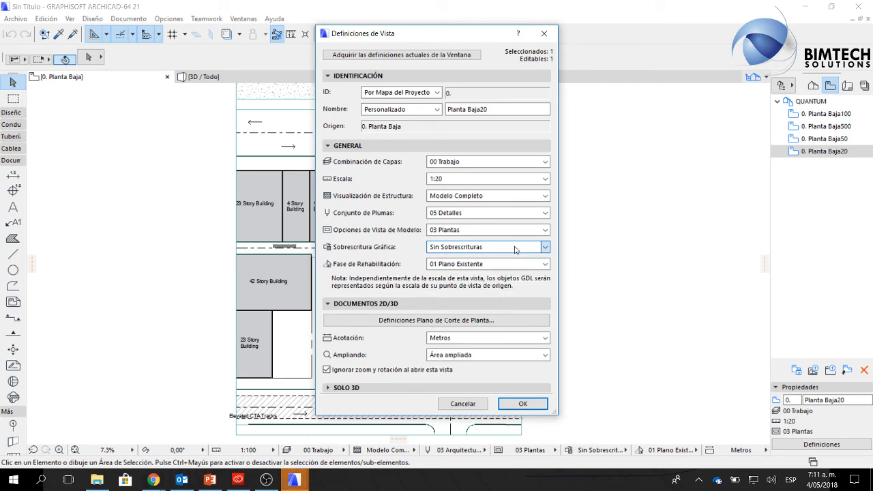
click(543, 40)
Check the view settings of the Planta Baja50 view and close them.
click(823, 138)
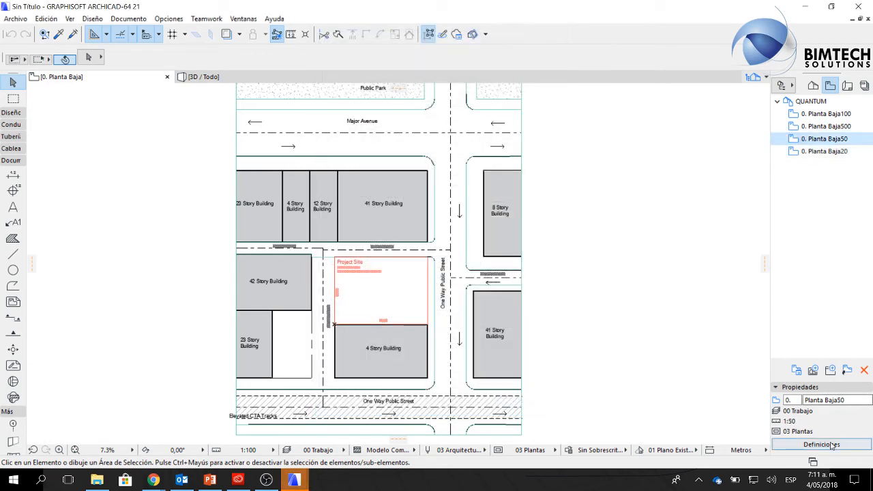
click(827, 444)
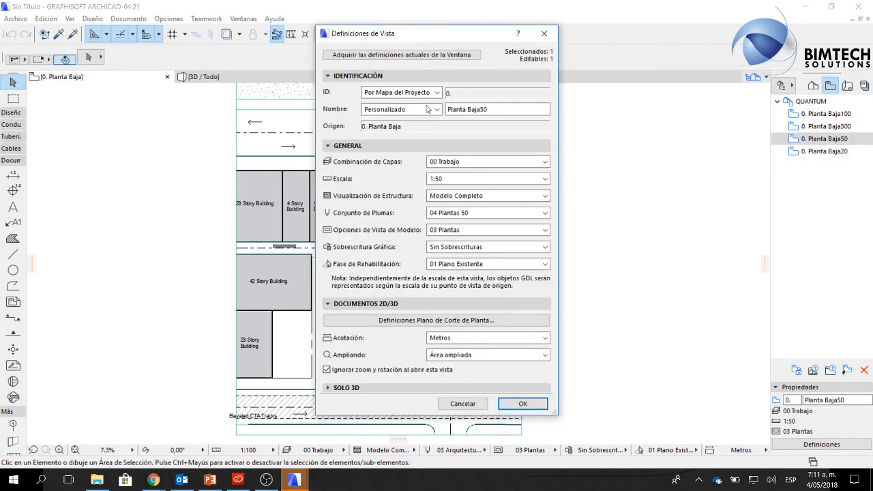
click(538, 37)
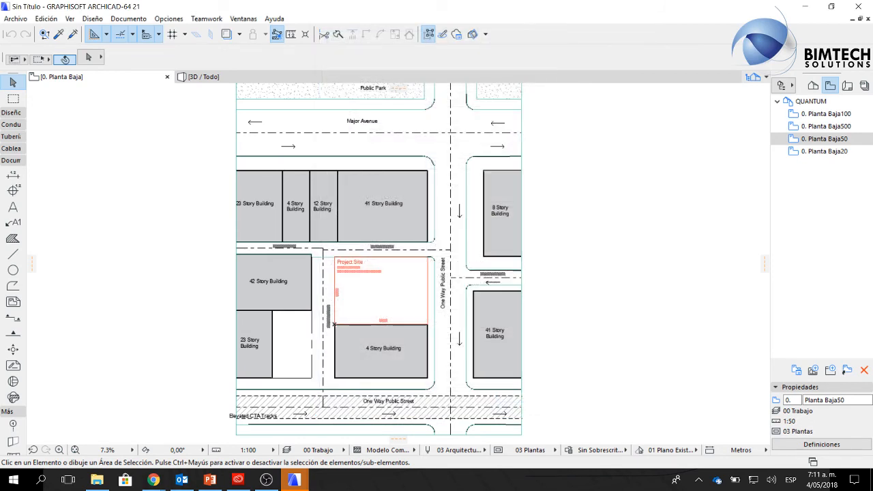
Open the A4 Vertical master layout from the layout book and examine its title block.
click(846, 86)
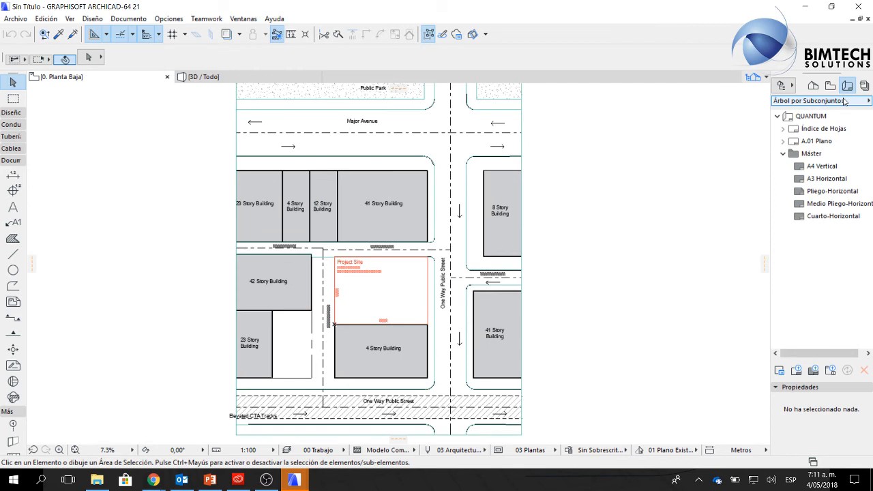
click(817, 169)
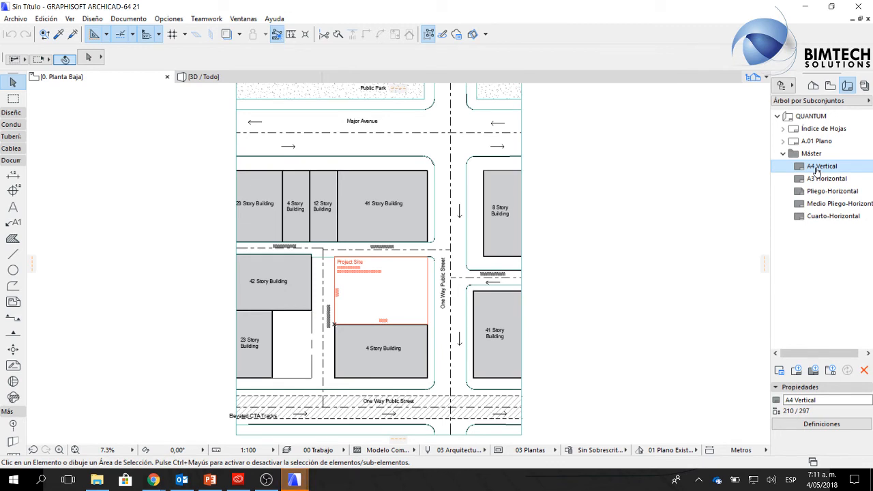
double_click(818, 168)
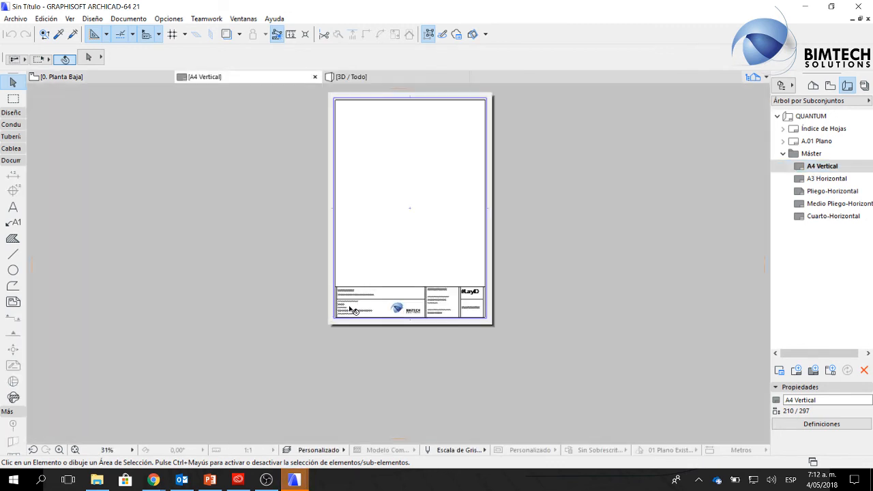
scroll(353, 310, up, 5)
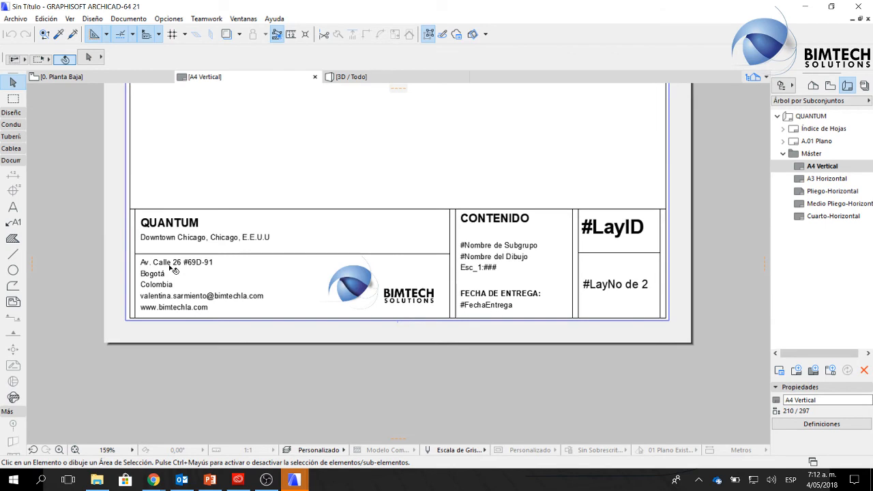
scroll(550, 225, up, 1)
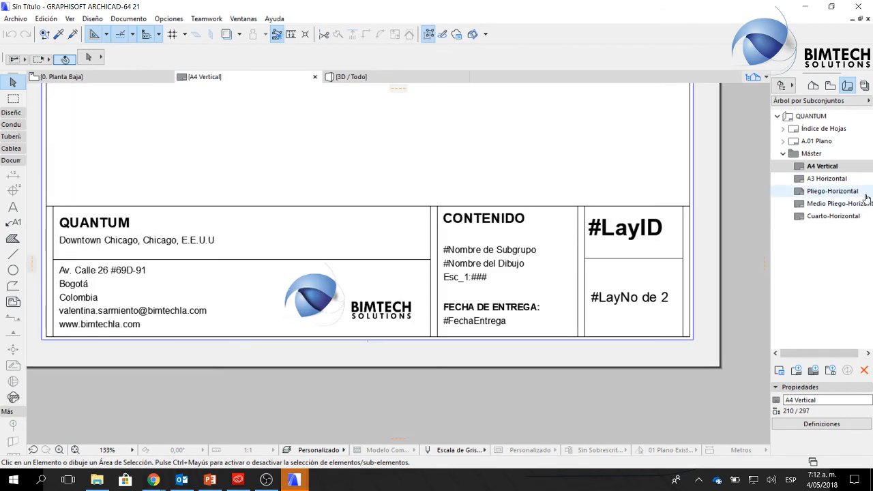
Examine the A3 Horizontal, Pliego-Horizontal and Cuarto-Horizontal master layouts, and bring up the publisher sets.
double_click(802, 180)
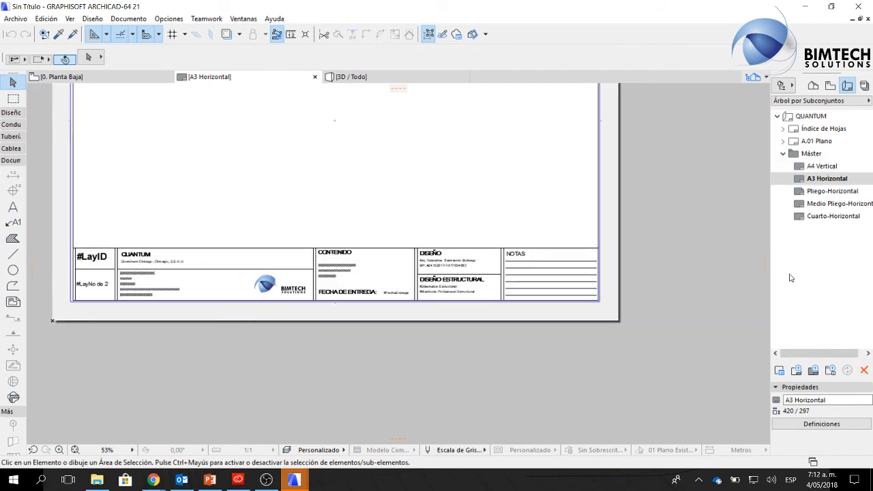
double_click(830, 191)
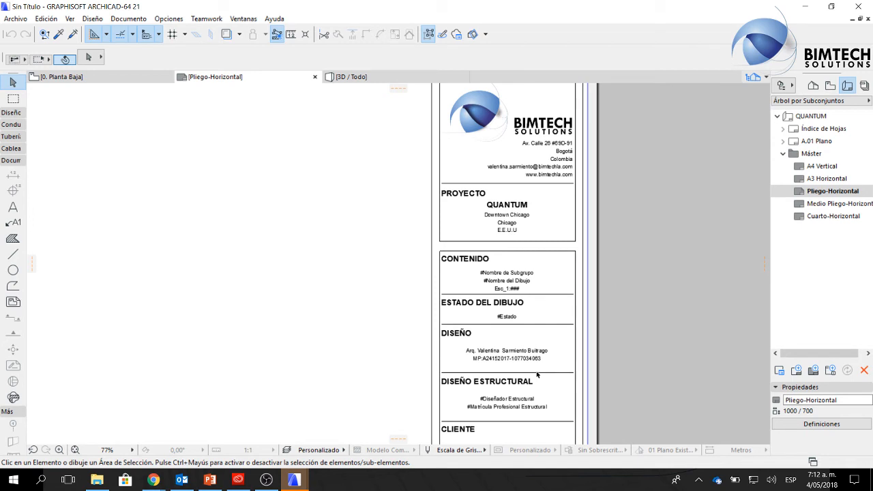
double_click(832, 215)
click(864, 85)
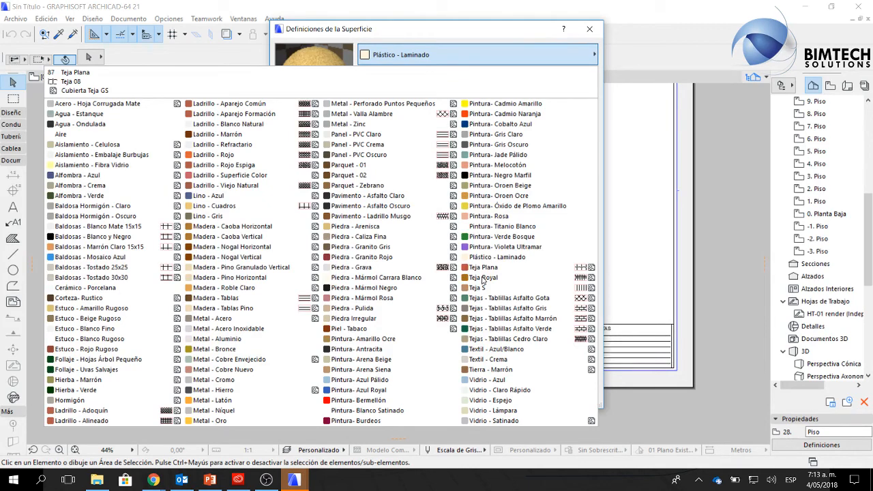
Leave the surface list and review building materials such as Aislamiento, Arena, Hormigón Armado - Prefabricado and PREFABRICADO, then close their settings.
click(557, 58)
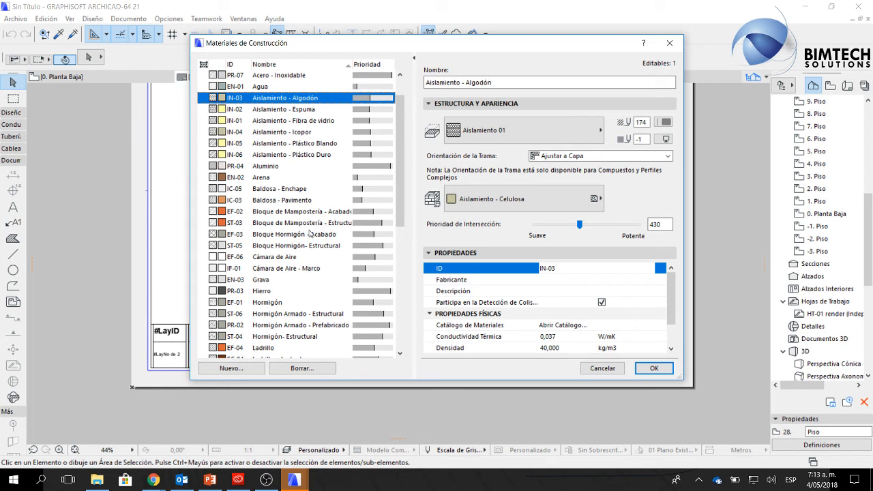
click(313, 143)
click(318, 155)
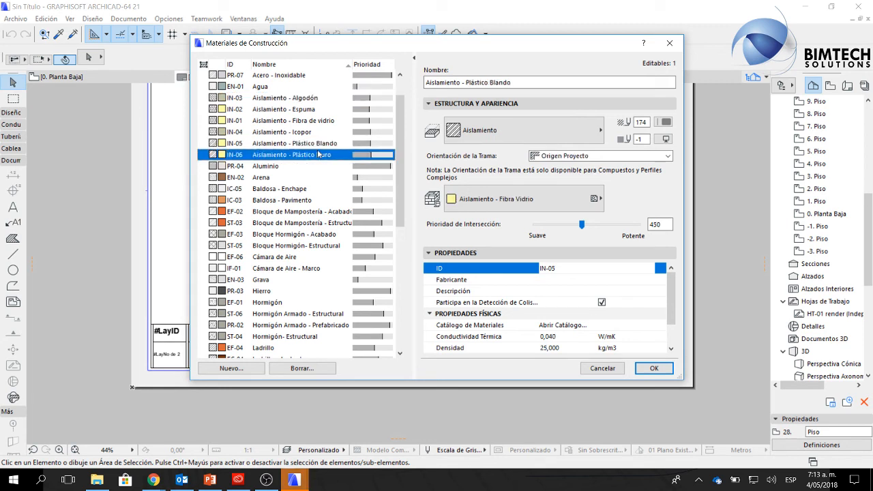
click(300, 178)
scroll(297, 205, down, 3)
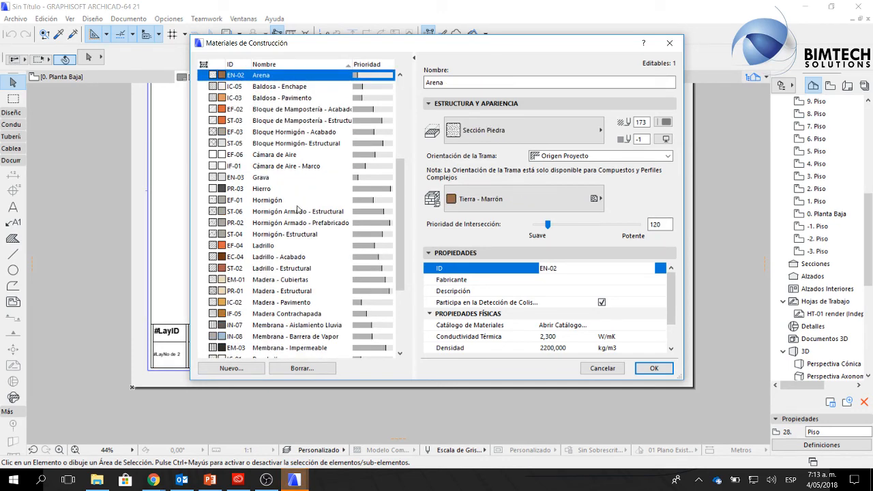
click(297, 222)
scroll(286, 232, down, 3)
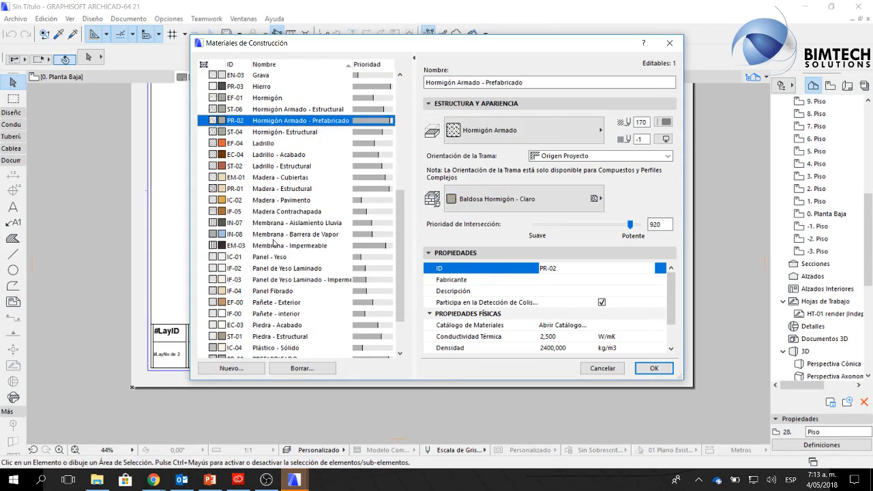
click(273, 256)
scroll(259, 348, down, 3)
click(273, 302)
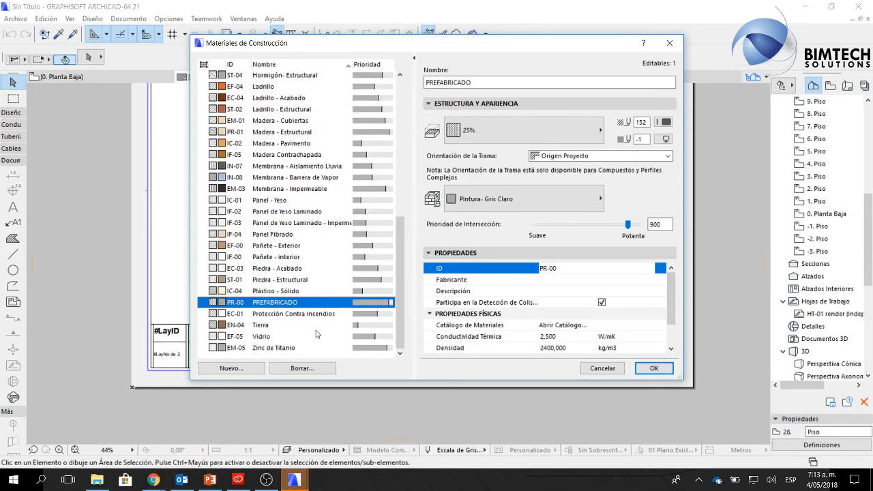
scroll(318, 329, up, 6)
scroll(318, 330, up, 3)
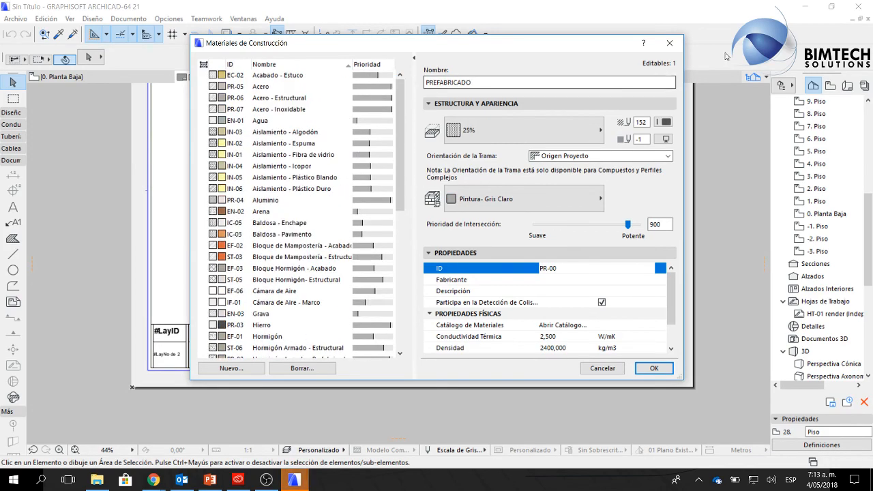
click(669, 43)
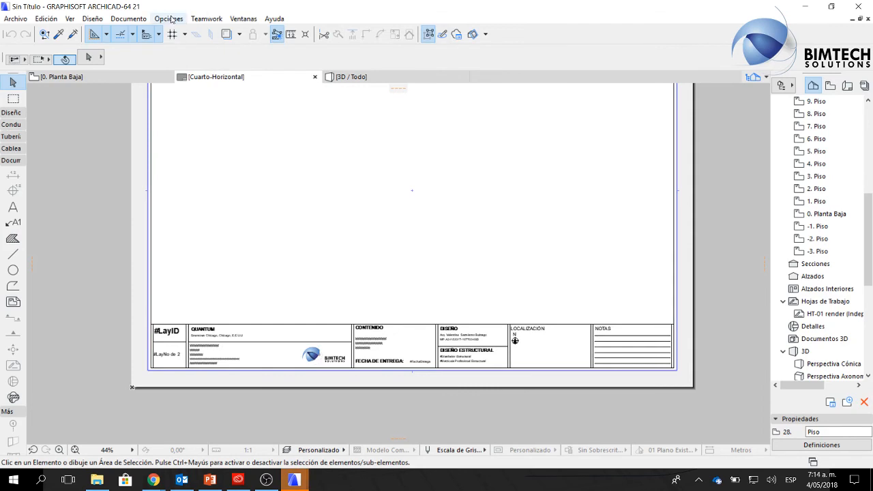
Open the layout book's pens and colours and inspect the black line pens in the Escala de Grises 1:100 set.
click(426, 451)
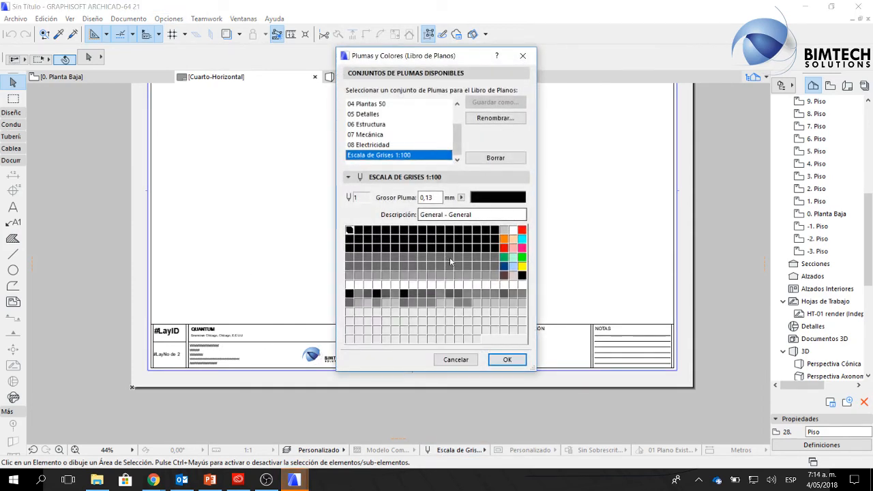
click(359, 231)
click(387, 231)
click(522, 230)
click(476, 247)
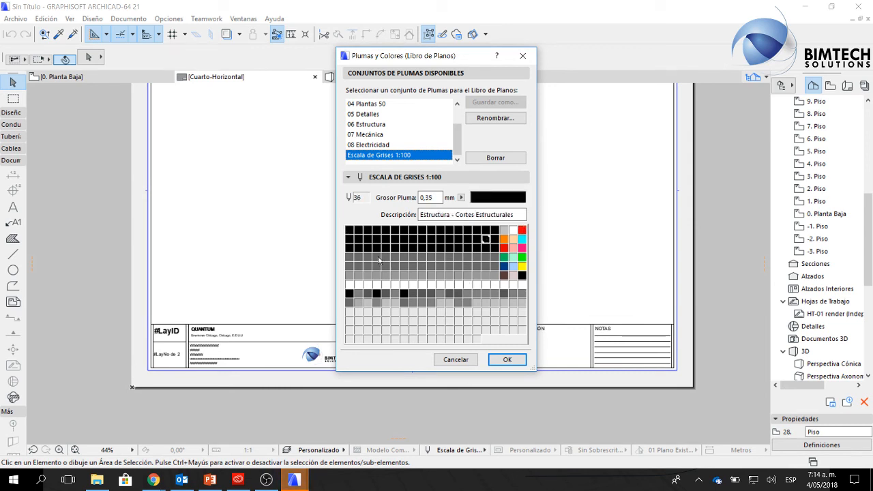
click(368, 247)
drag(349, 232, 495, 252)
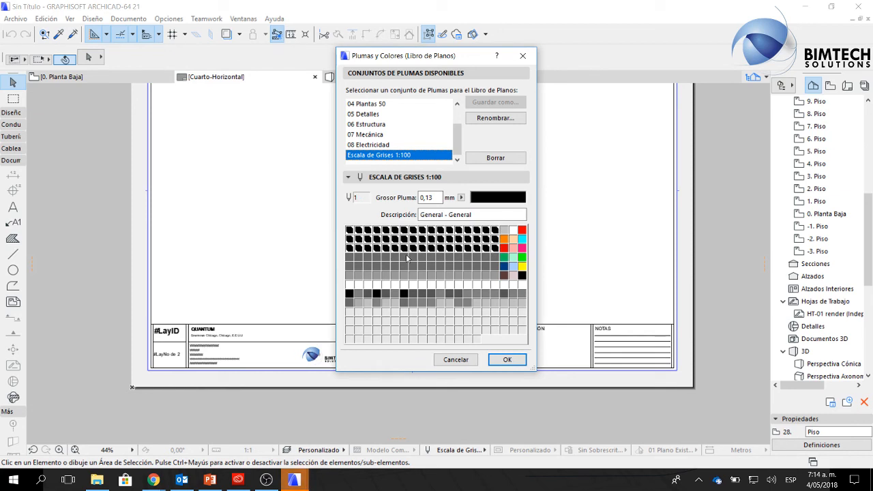
Inspect the grey, background, material and user-defined pens of the Escala de Grises 1:100 set.
click(404, 257)
drag(349, 264, 496, 271)
click(513, 248)
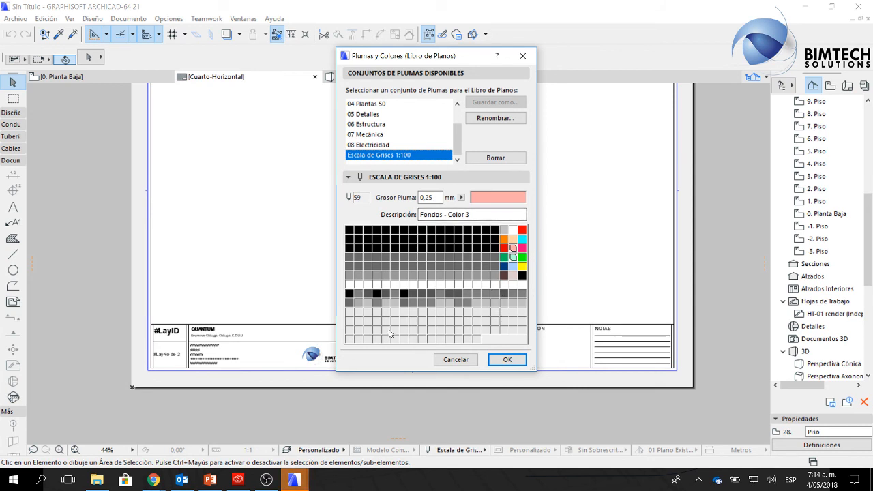
click(422, 294)
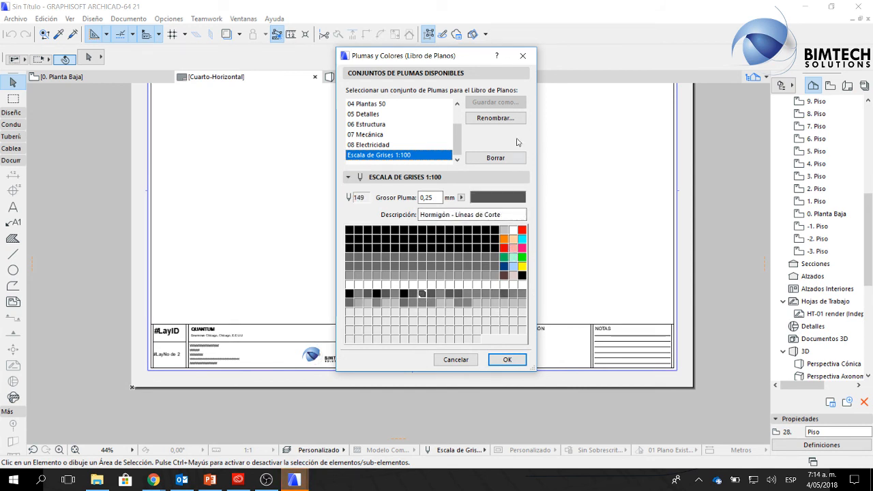
drag(420, 312, 437, 328)
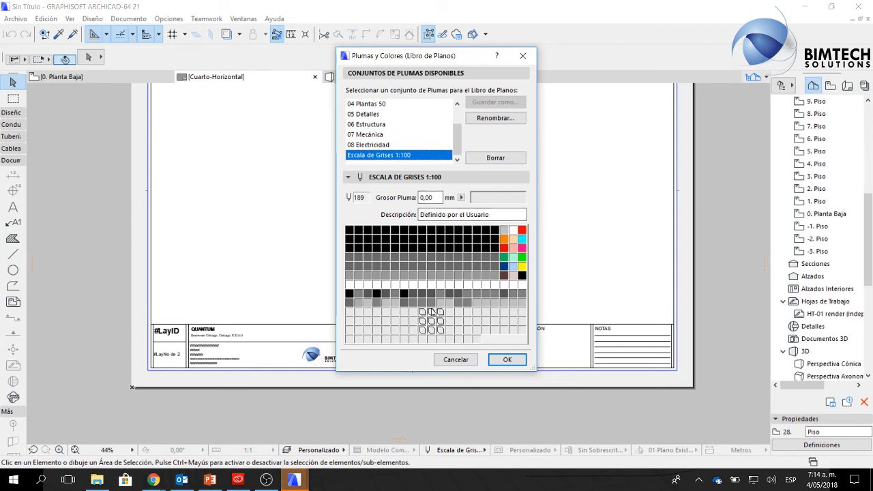
click(454, 302)
click(495, 303)
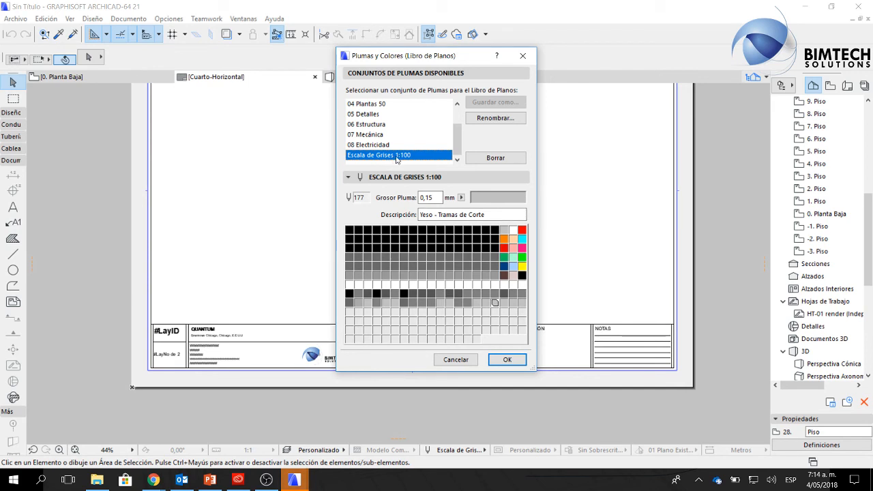
Compare the 03 Arquitectura 100 pen set with Escala de Grises 1:100, and close the pens and colours without changes.
scroll(392, 143, up, 2)
click(400, 125)
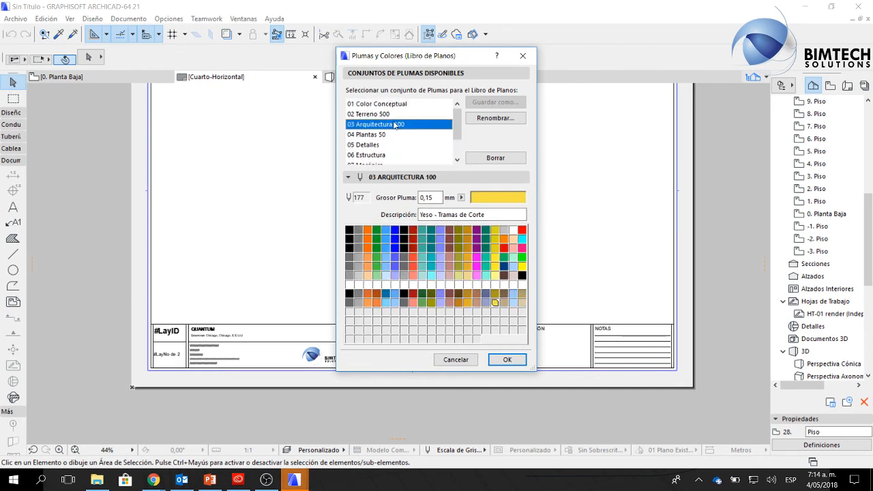
scroll(406, 139, down, 1)
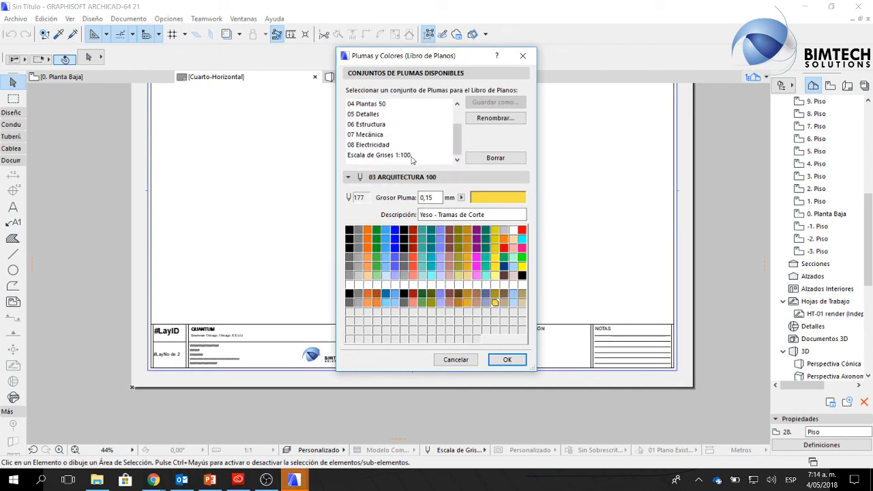
click(409, 155)
click(407, 155)
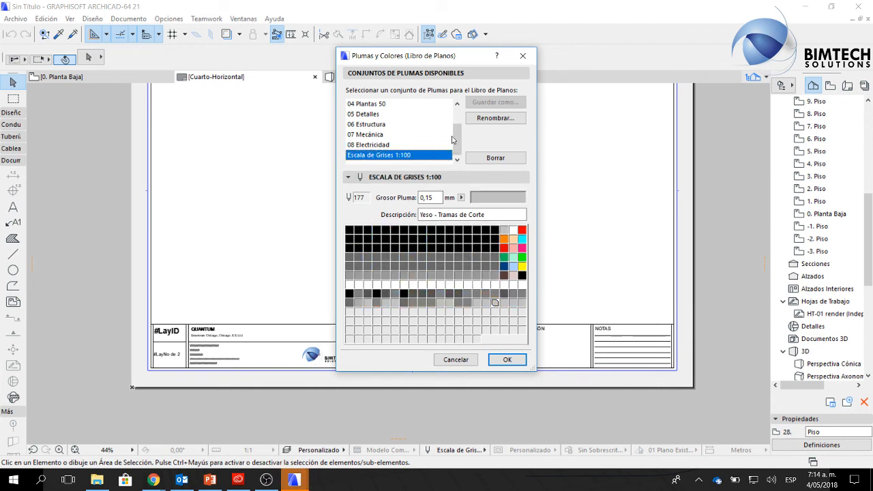
click(525, 62)
scroll(394, 248, down, 3)
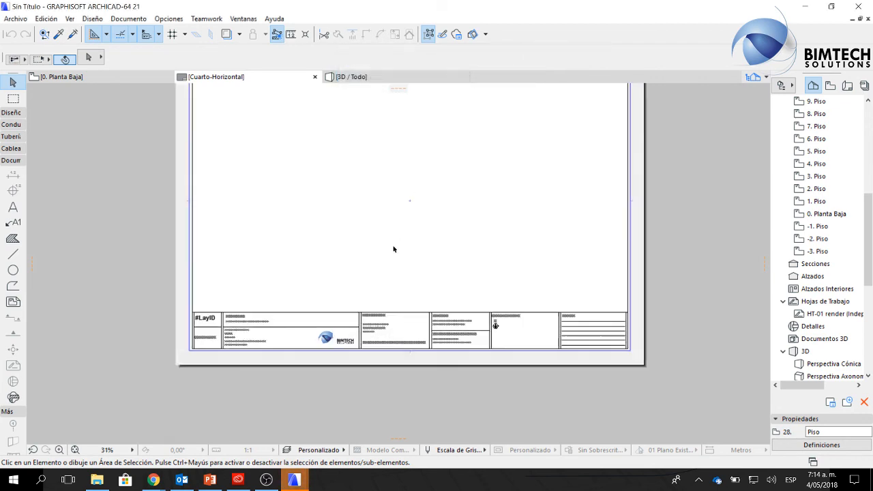
Return to the Planta Baja floor plan and open the project information in an enlarged dialog.
click(120, 78)
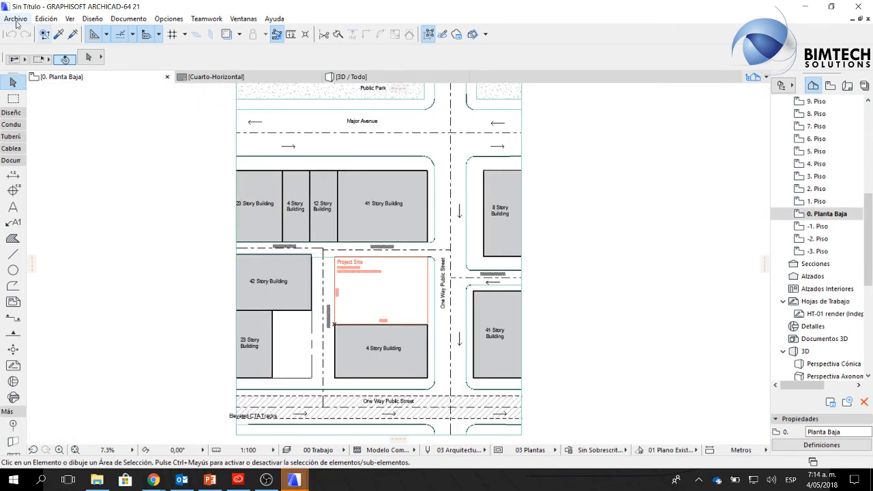
click(16, 19)
mouse_move(96, 213)
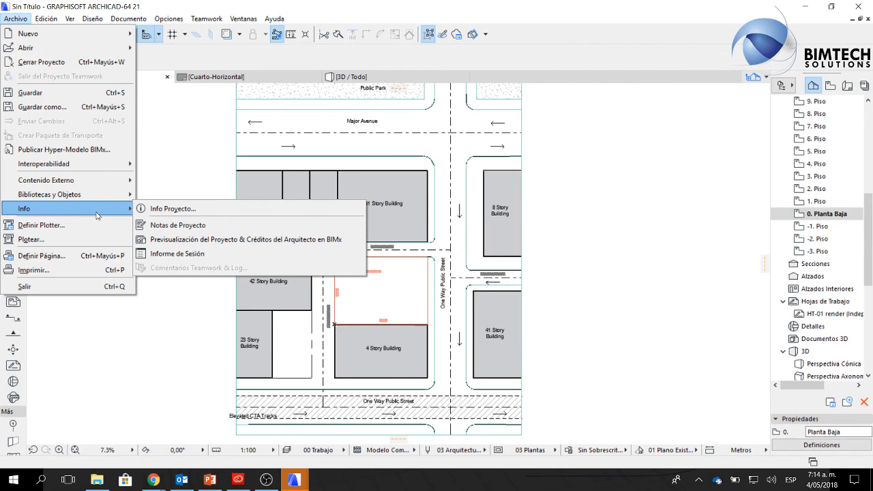
click(172, 208)
scroll(507, 218, down, 3)
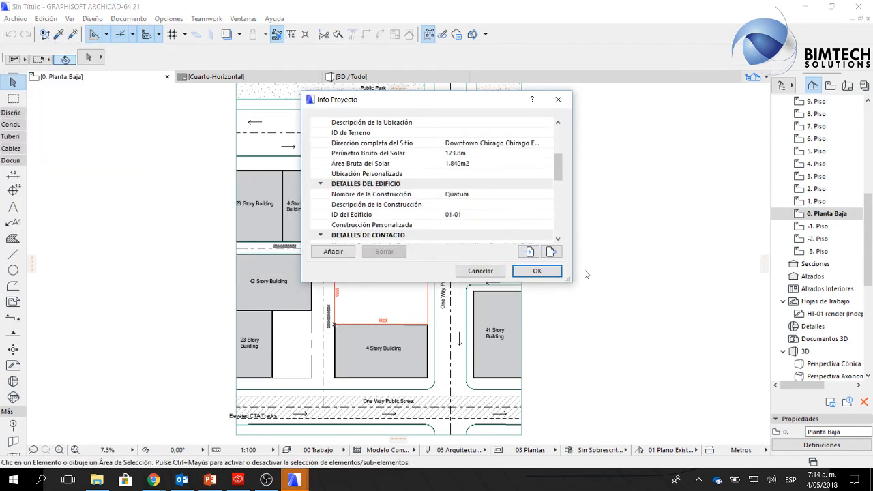
drag(571, 281, 616, 391)
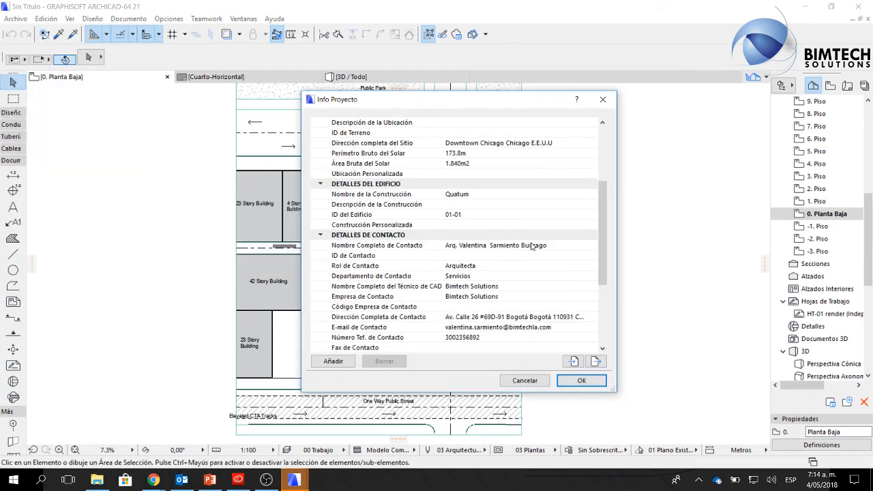
Review the contact name, role, department, CAD technician and company fields in the project's contact details.
click(532, 245)
key(Tab)
key(Tab)
key(Tab)
key(Tab)
key(Tab)
scroll(470, 297, down, 4)
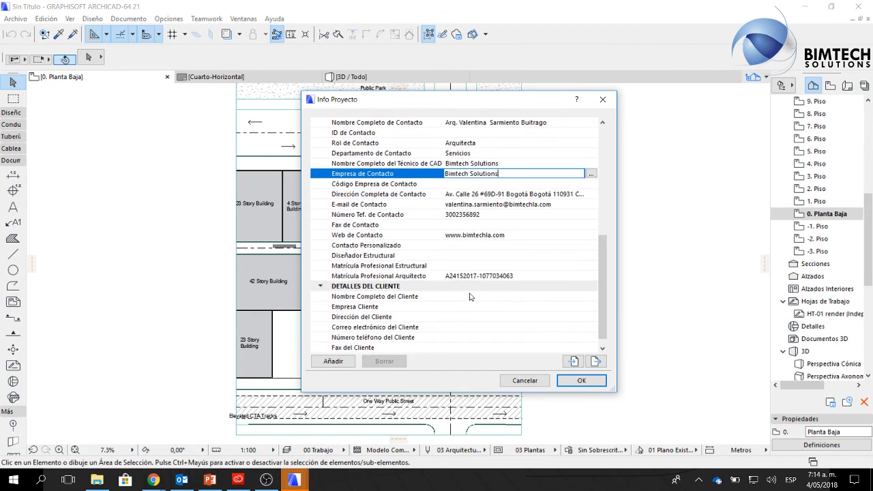
Review the contact phone, fax and custom contact fields and the professional registration fields for structural designer and architect.
click(485, 225)
click(479, 244)
click(422, 275)
click(496, 266)
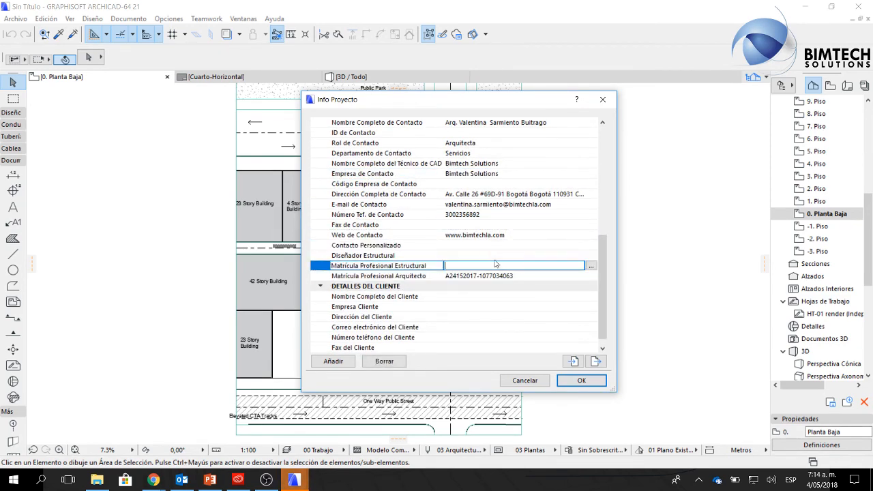
click(485, 215)
click(489, 224)
click(478, 245)
Review the site location name, project code and project status fields, and close the project information without changes.
scroll(480, 232, up, 2)
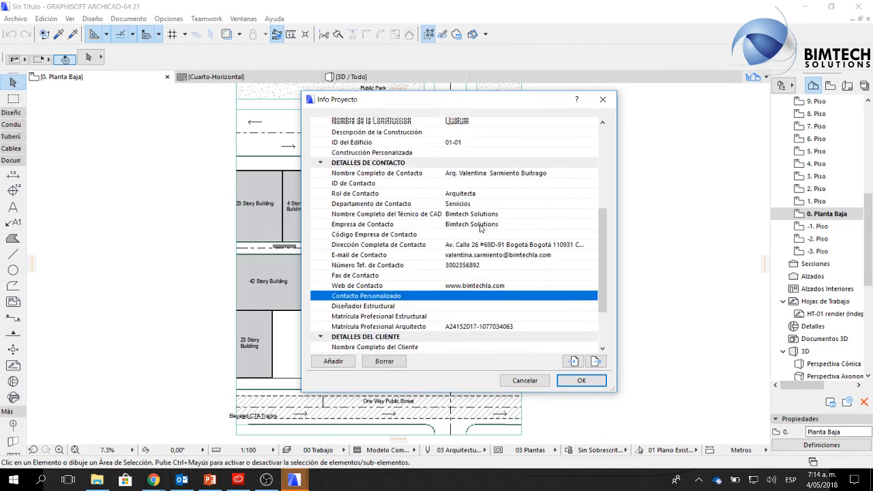
scroll(480, 229, up, 5)
click(478, 184)
click(479, 174)
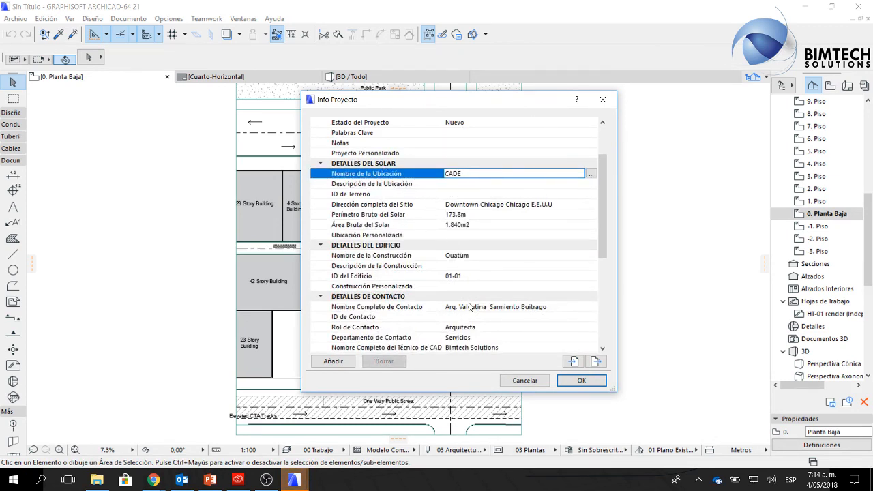
scroll(469, 293, up, 2)
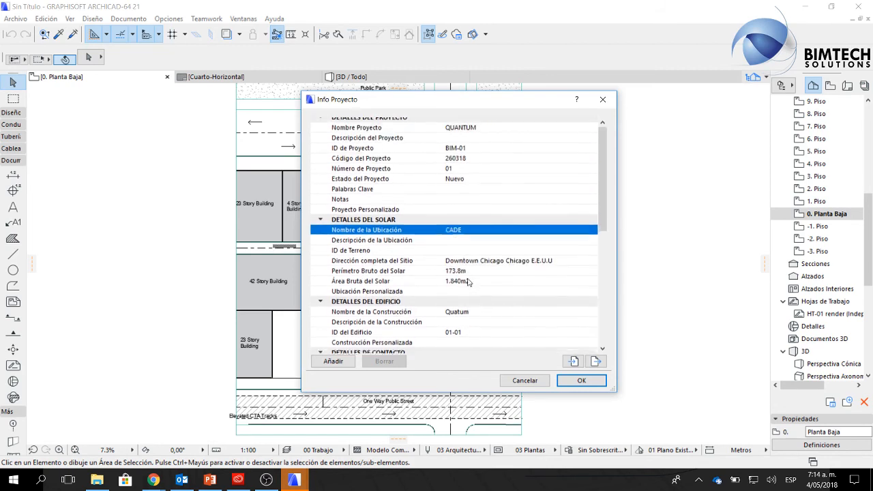
scroll(469, 281, up, 1)
click(476, 162)
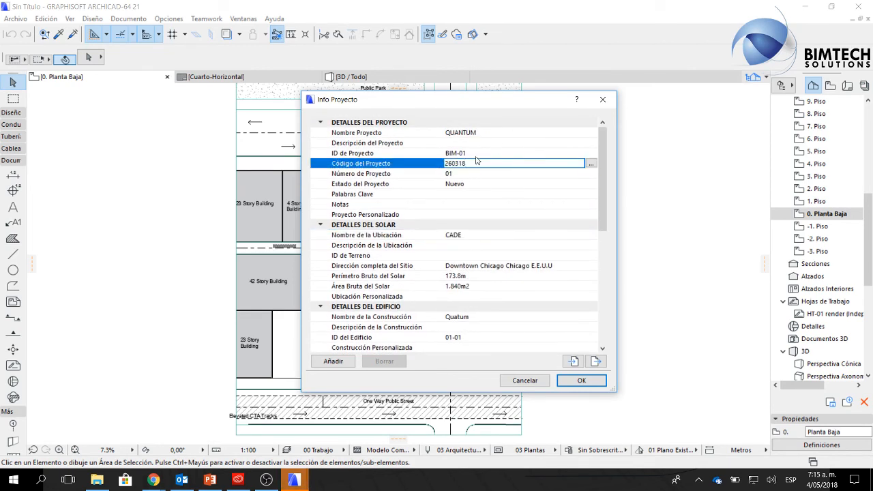
click(476, 183)
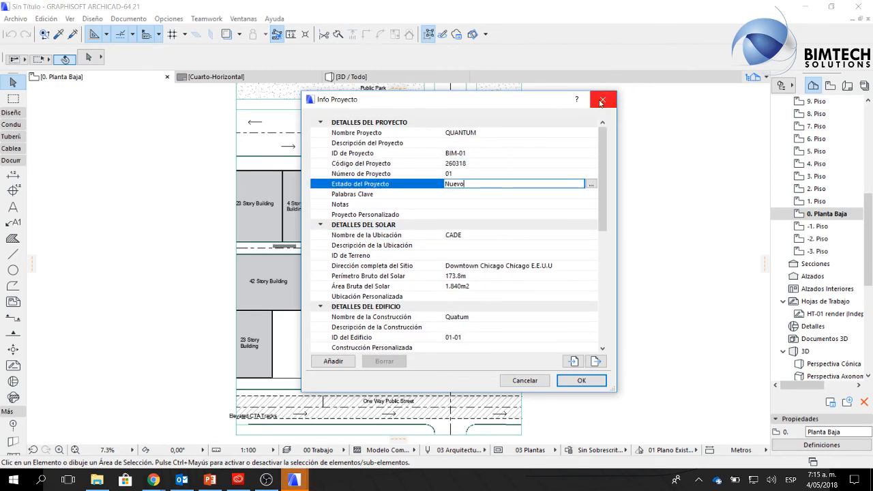
click(408, 164)
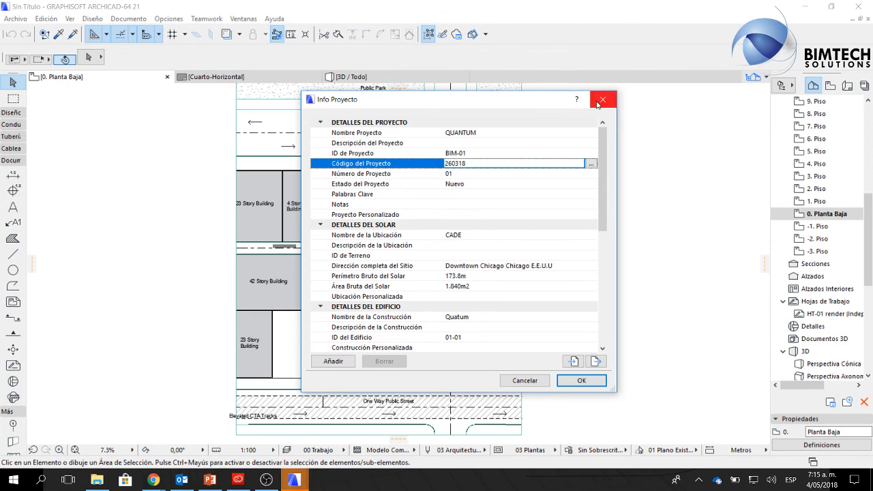
click(601, 100)
Open the layer settings for model views and enlarge the dialog to show more of the layer list.
click(131, 20)
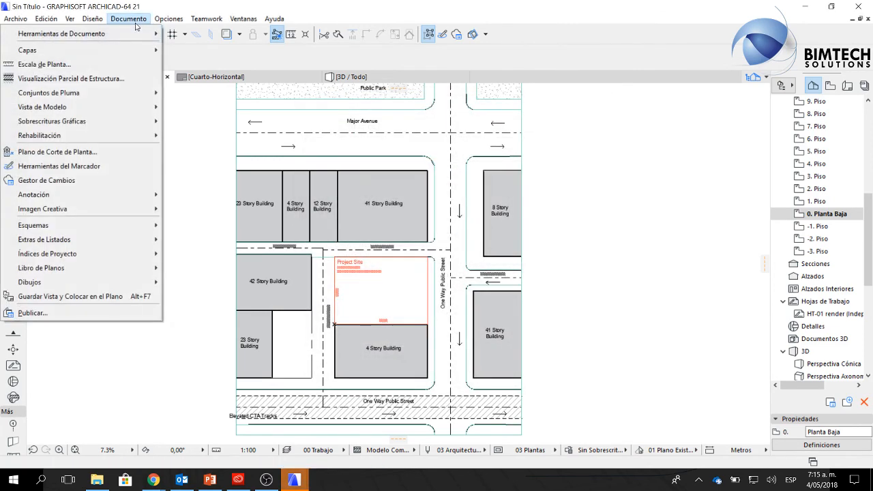
mouse_move(146, 50)
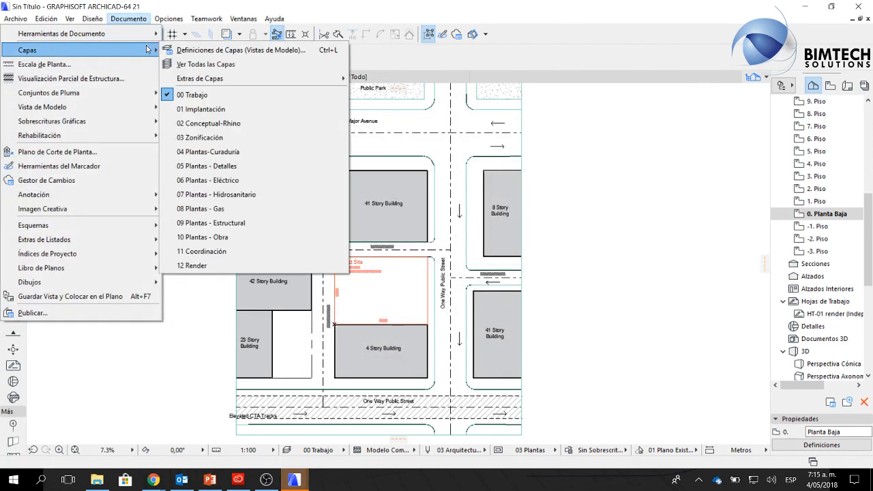
click(231, 50)
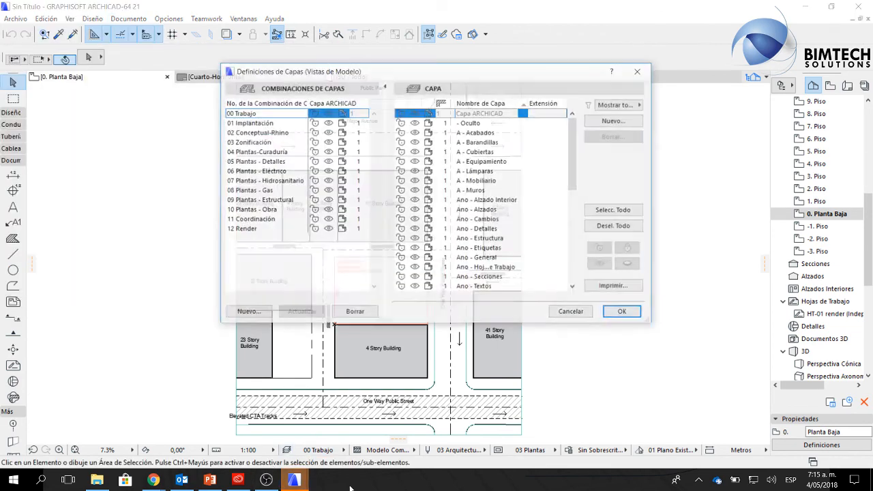
drag(651, 323, 752, 442)
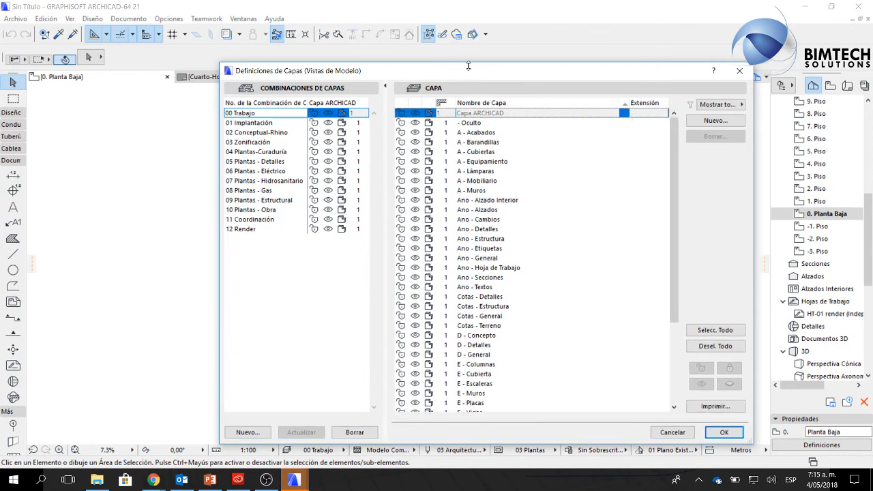
drag(467, 73, 379, 39)
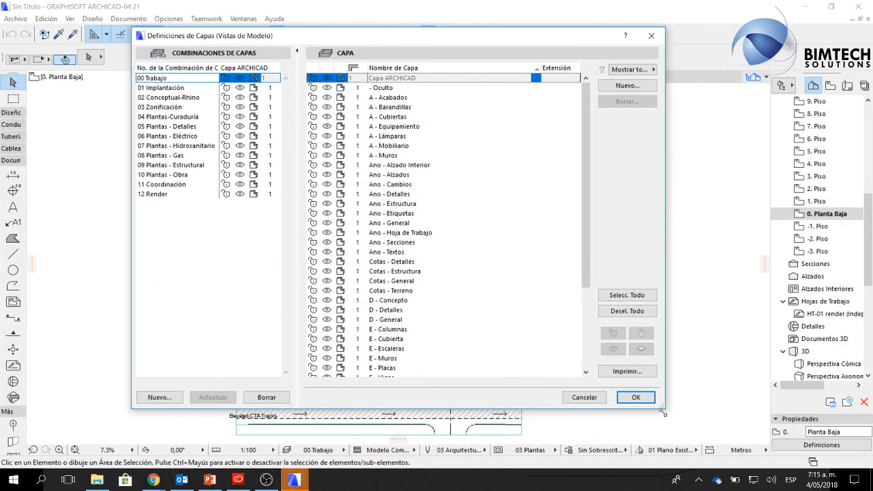
drag(662, 410, 663, 423)
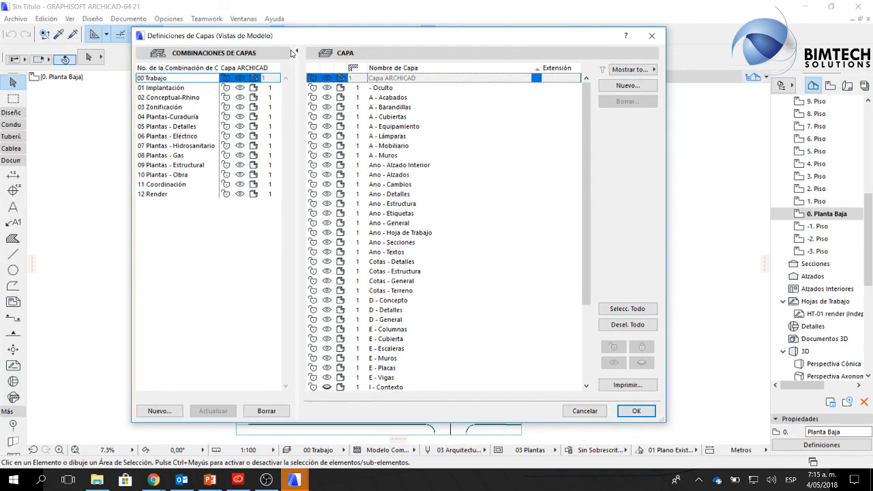
Review the hidden layer and the architectural layers from A - Acabados through A - Muros.
click(395, 109)
click(398, 89)
click(402, 106)
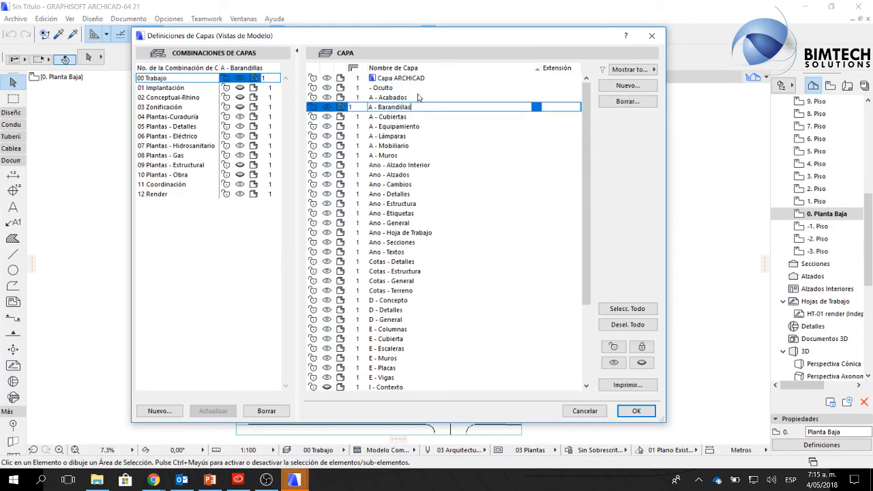
click(418, 97)
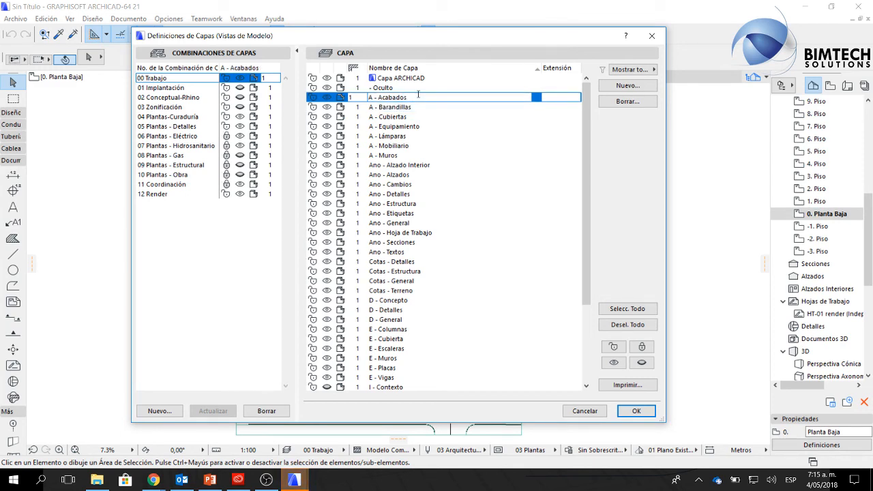
key(Down)
key(Down)
key(Down)
key(Down)
key(Down)
key(Down)
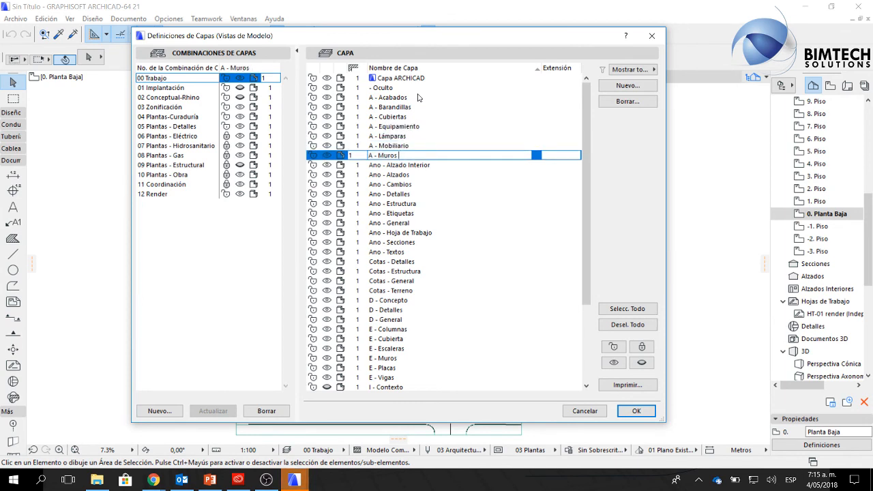
Review the annotation layers from Ano - Alzado Interior through Ano - Textos.
key(Down)
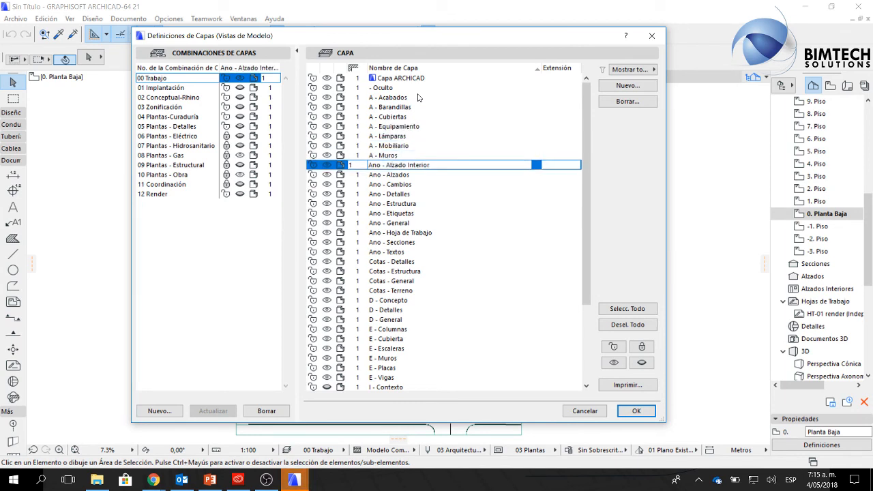
key(Down)
key(Down)
key(Down)
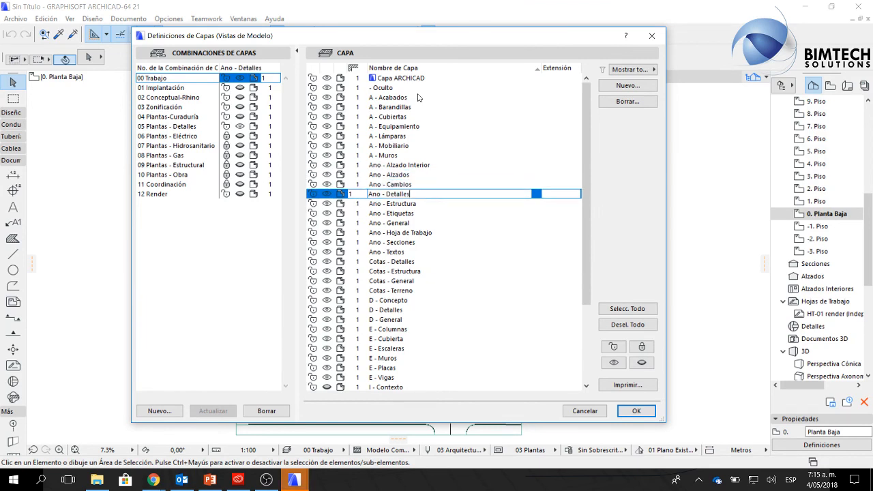
key(Up)
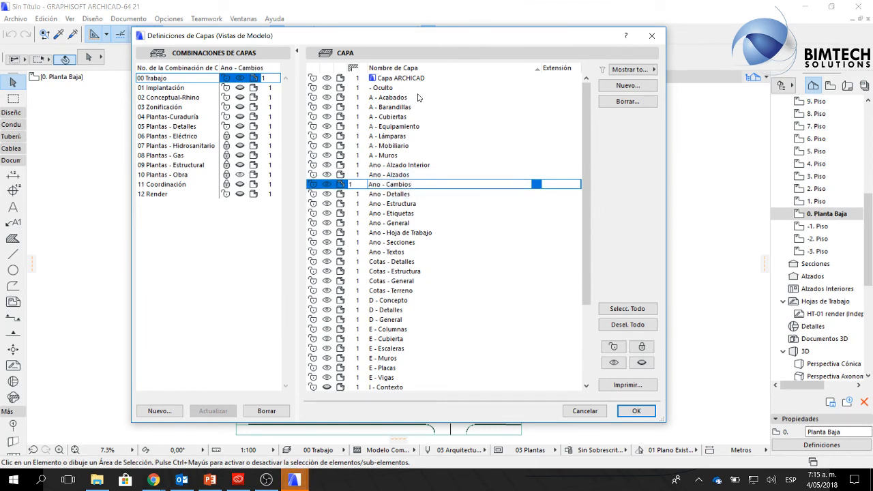
key(Down)
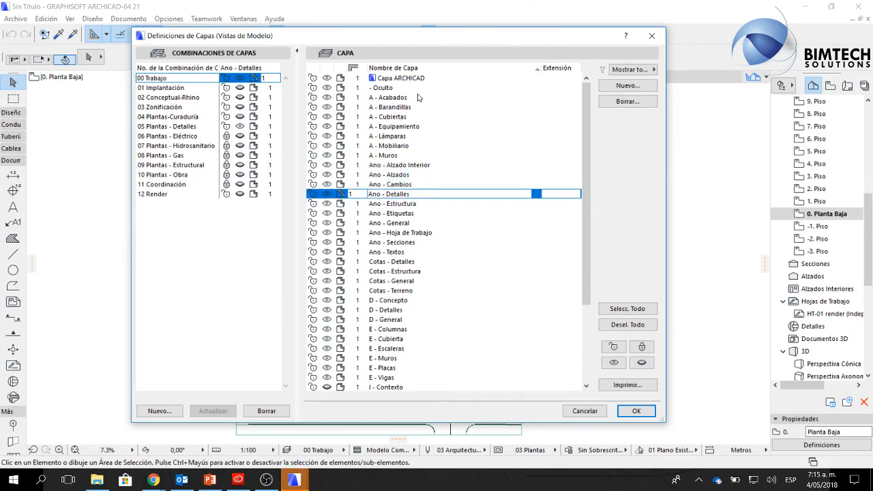
key(Down)
key(Down)
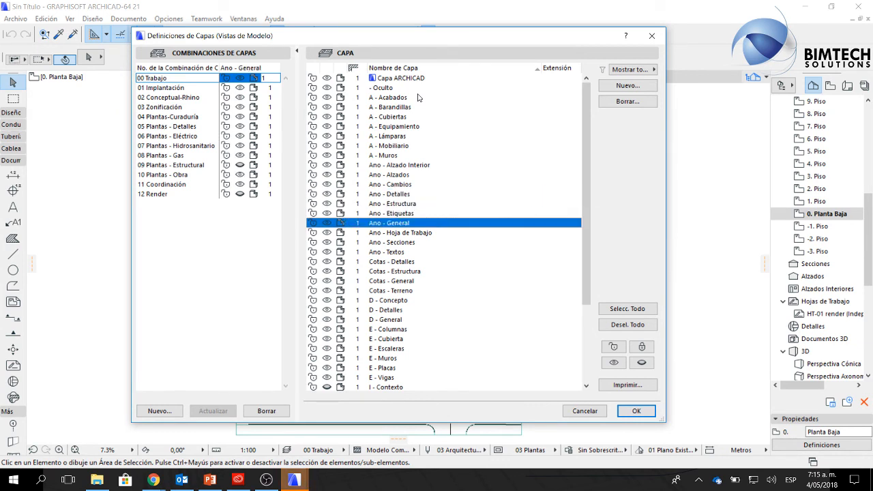
key(Down)
key(Down)
key(Down)
key(Down)
Review the dimension layers from Cotas - Detalles through Cotas - Terreno.
key(Down)
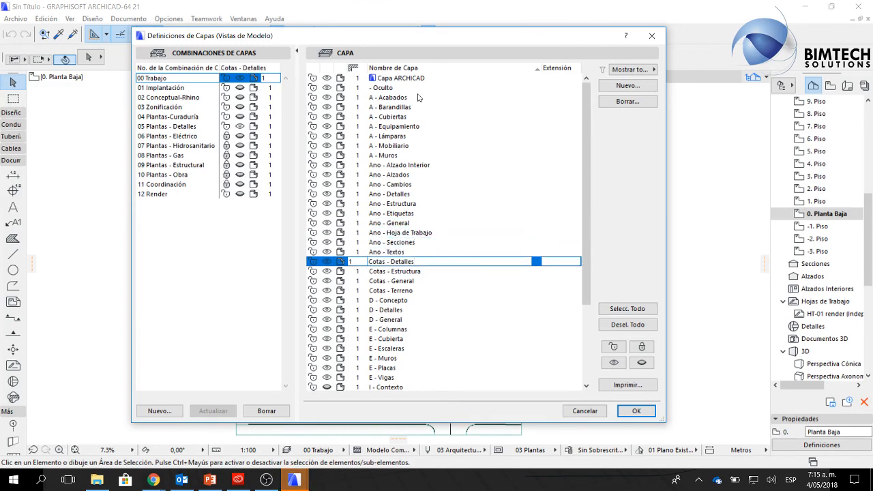
key(Down)
key(Down)
key(Down)
key(Down)
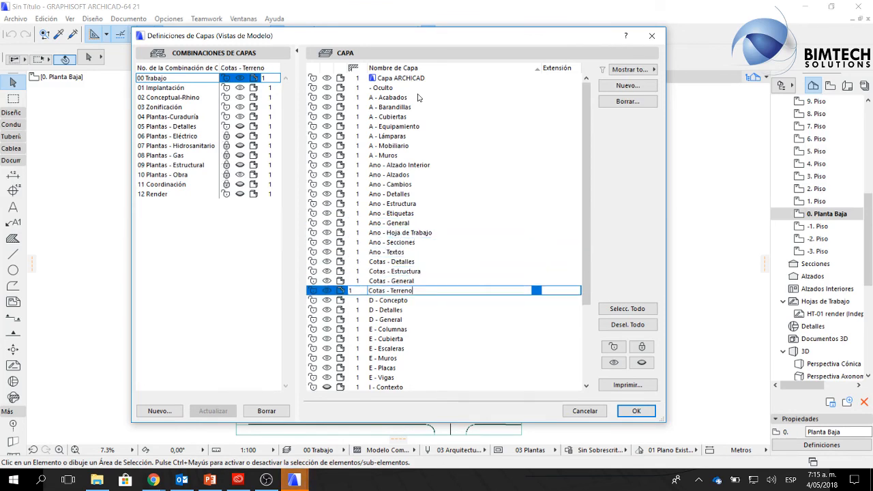
Review the D layers from D - Concepto to D - General and the structural layers from E - Columnas to E - Vigas.
key(Down)
key(Down)
key(Down)
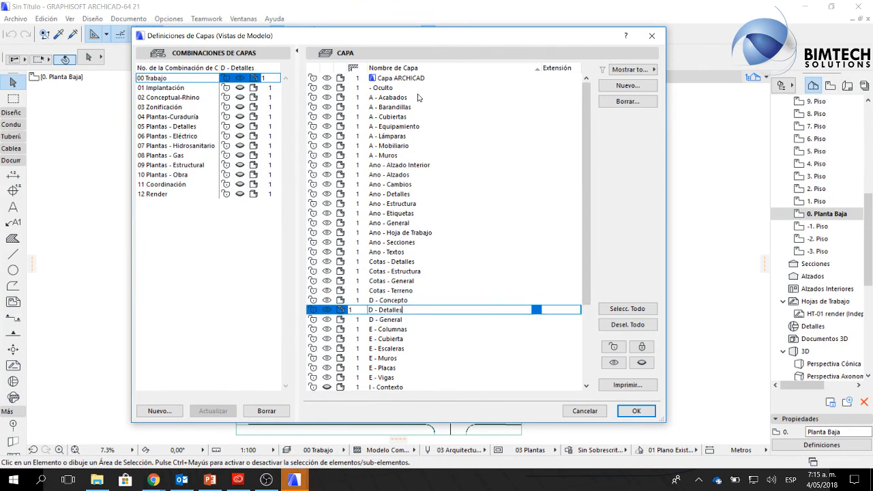
key(Down)
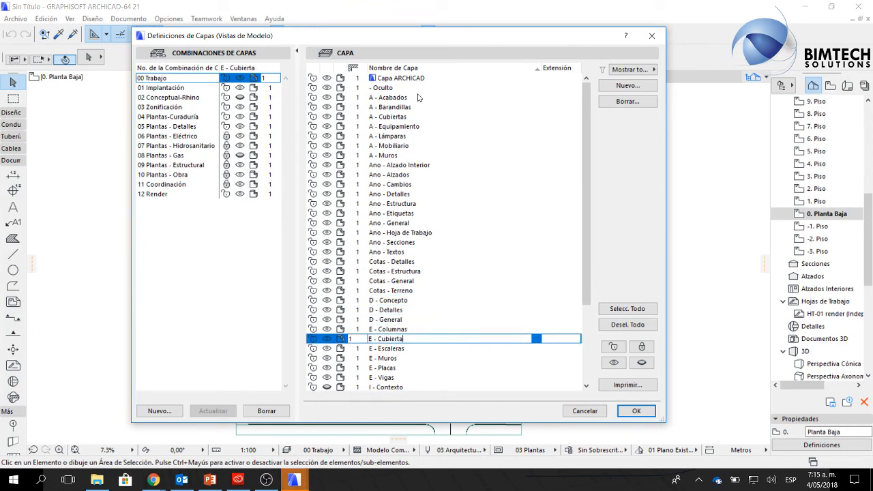
key(Down)
key(Down)
key(Down)
key(Down)
key(Down)
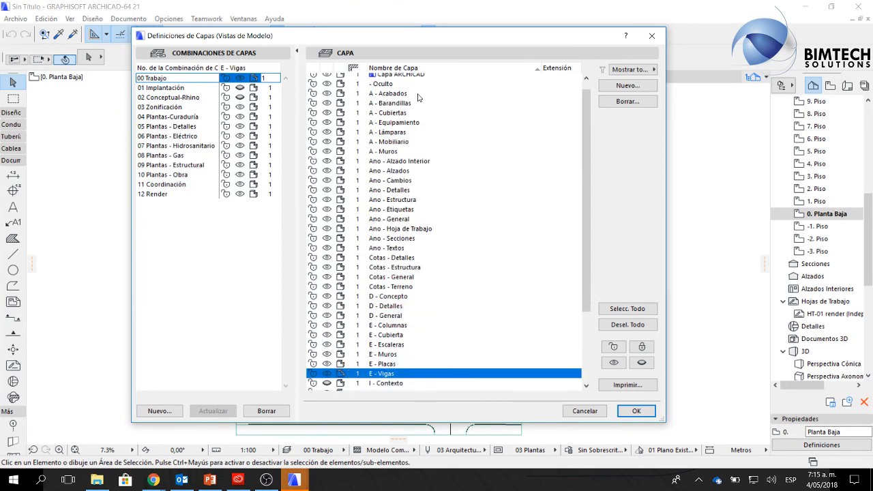
Review the I layers, the installation layers from Inst - Electrico to Inst - Ventilación, and the module and zone layers.
key(Down)
key(Down)
key(Down)
key(Down)
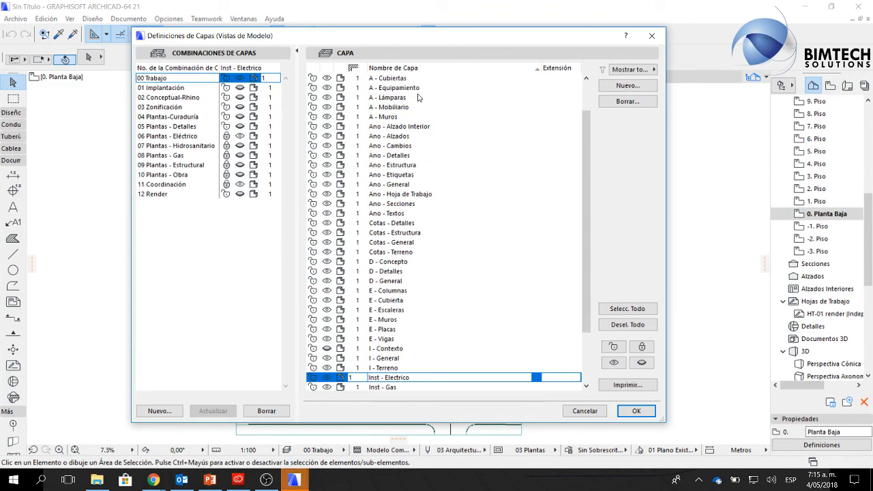
key(Down)
key(Down)
key(Down)
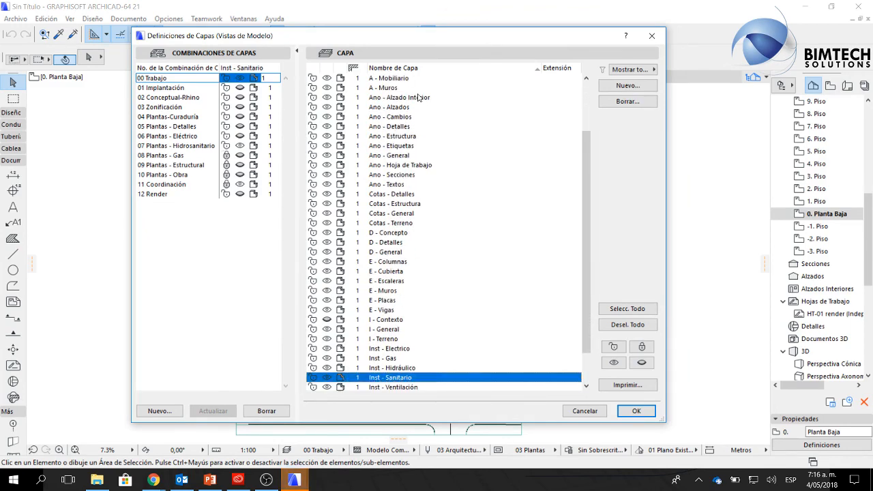
key(Tab)
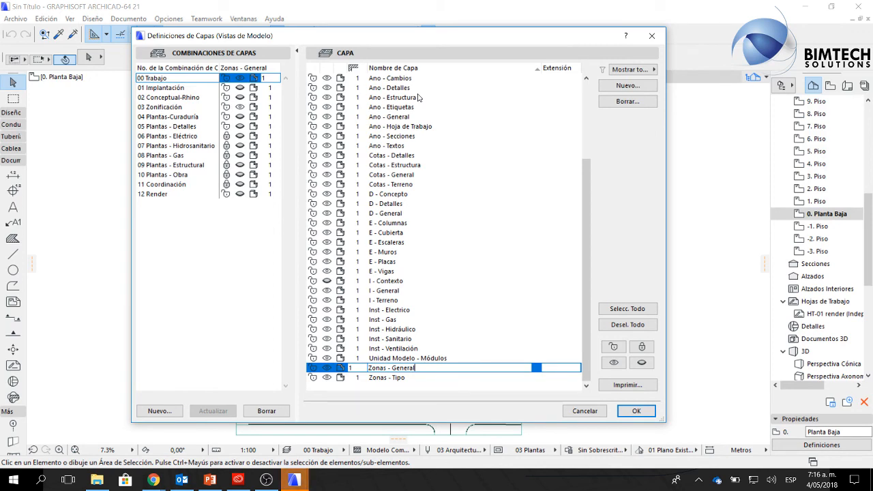
Compare layer states across combinations such as 04 Plantas-Curaduría and 10 Plantas - Obra, and close the layer settings without applying changes.
click(181, 109)
click(171, 165)
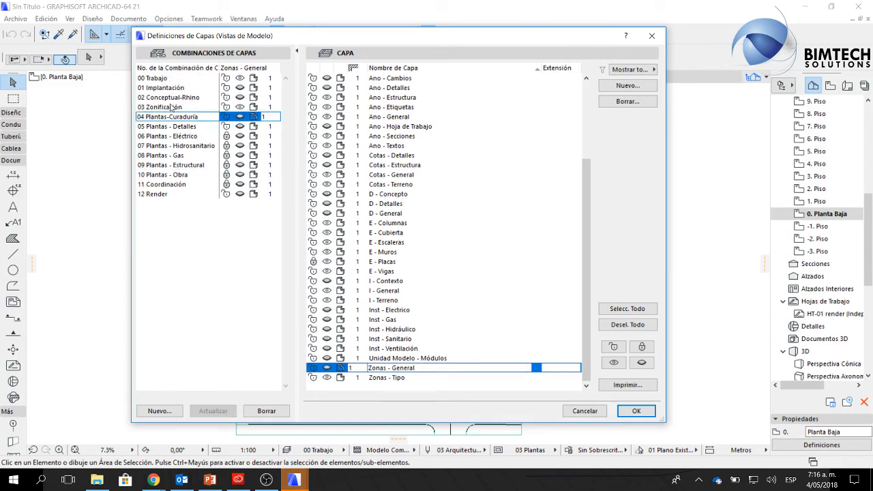
click(174, 156)
click(176, 175)
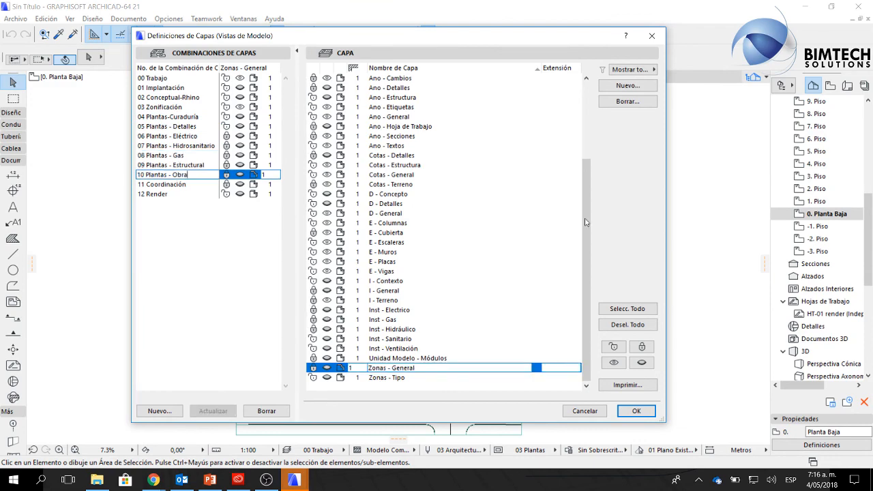
click(652, 35)
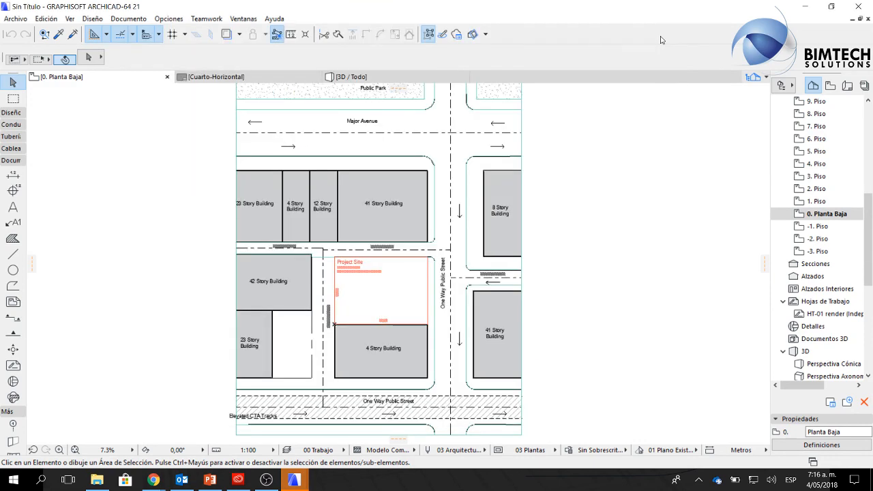
Expand the design tools and activate the Wall tool to look at its default settings.
click(11, 113)
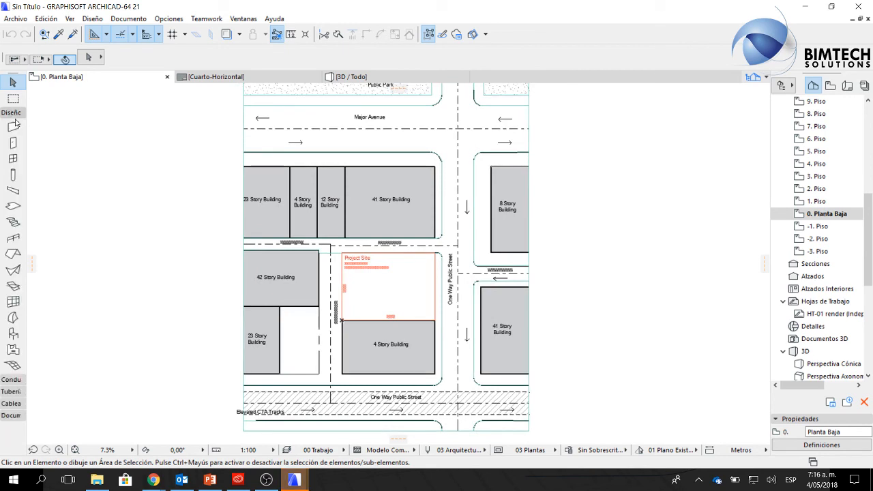
click(14, 125)
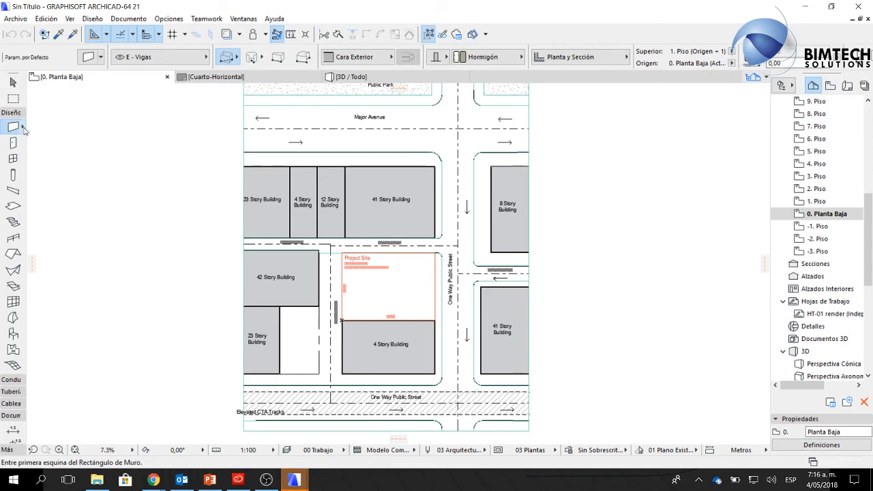
click(23, 128)
scroll(170, 272, down, 2)
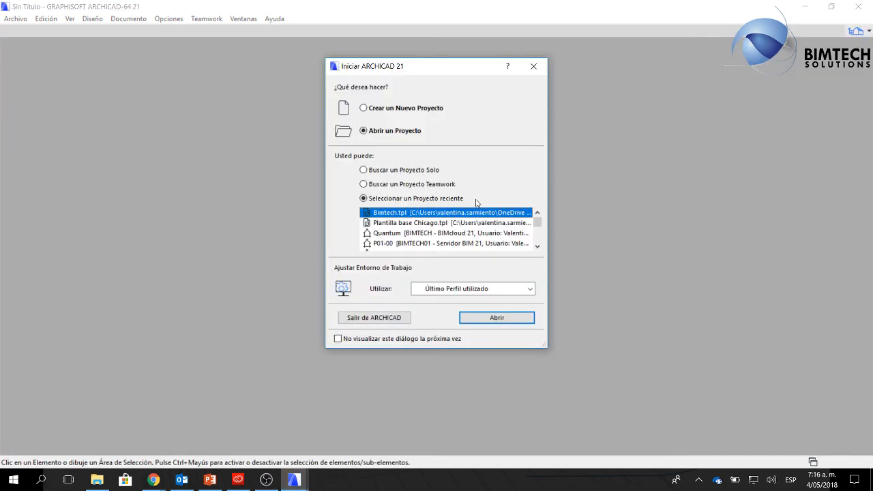
Create a new project from the Bimtech template stored in the WEBINAR folder's Template subfolder.
click(407, 109)
click(470, 193)
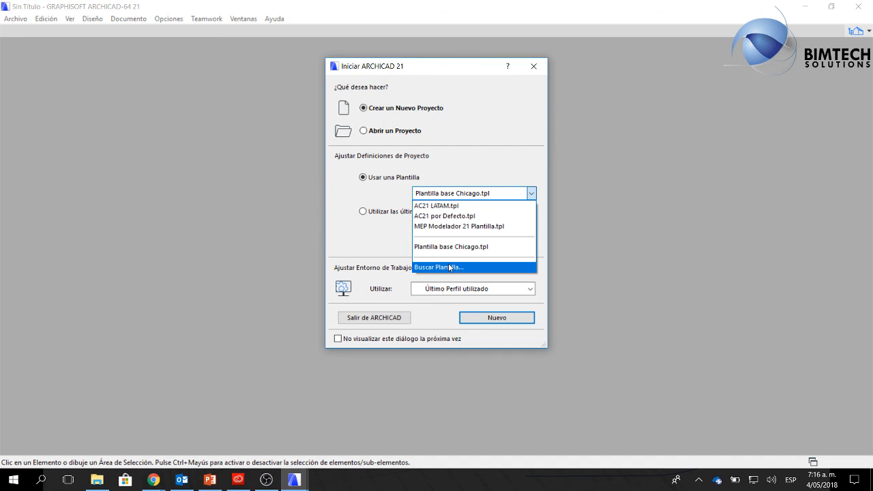
click(449, 266)
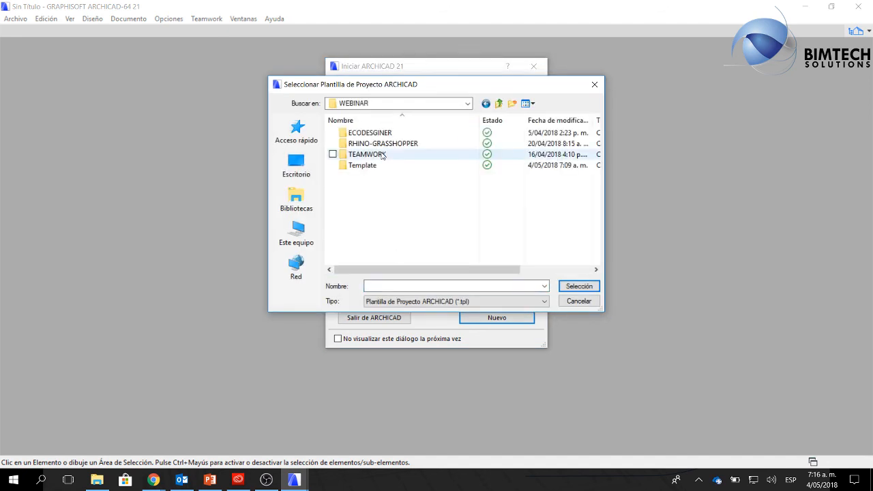
click(409, 166)
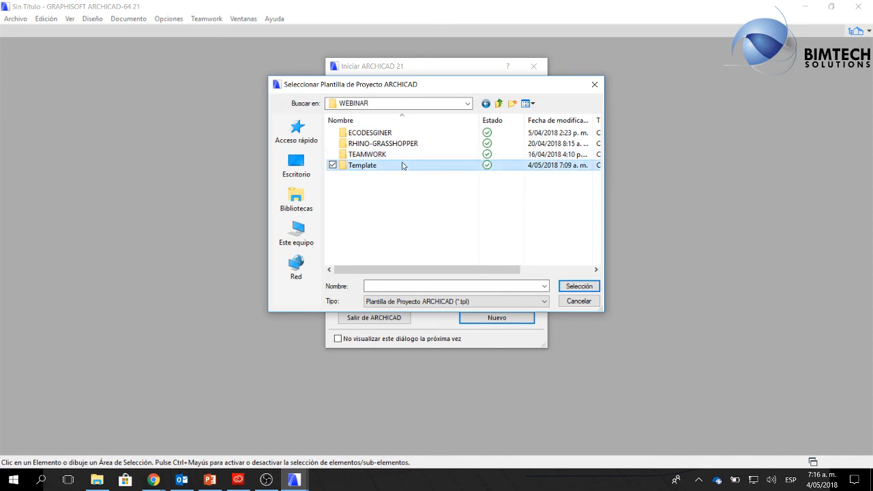
double_click(403, 165)
click(367, 134)
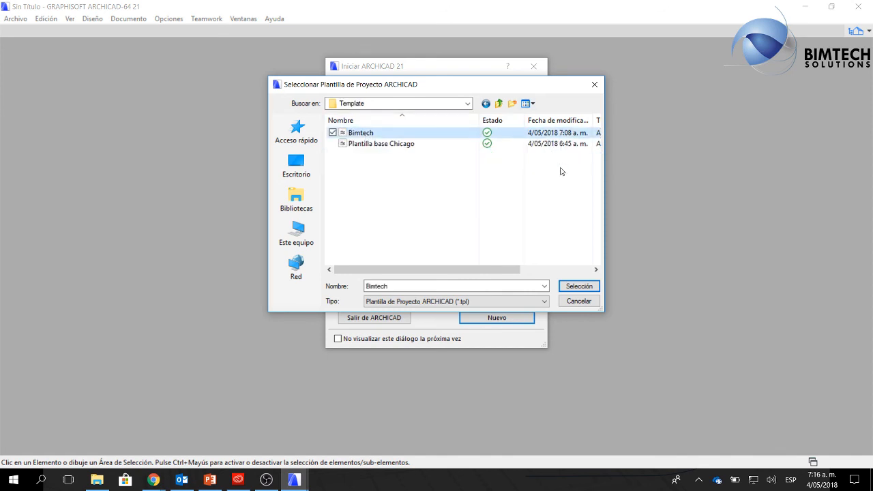
click(585, 286)
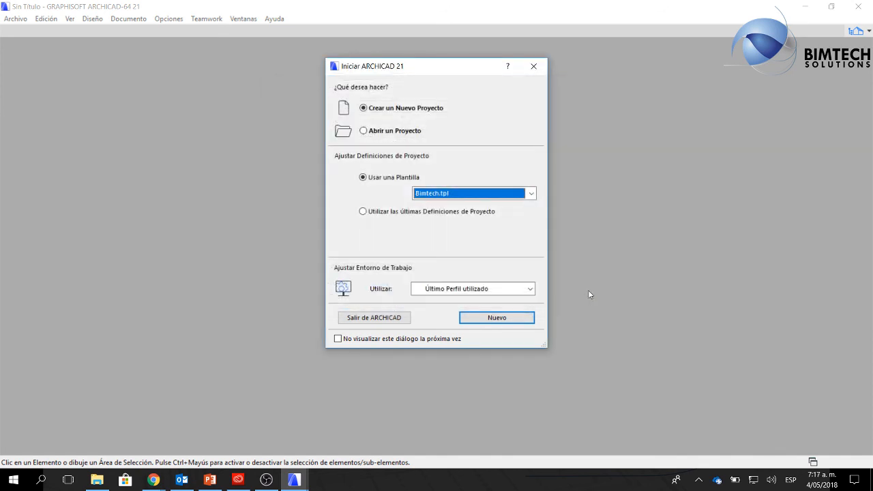
click(500, 318)
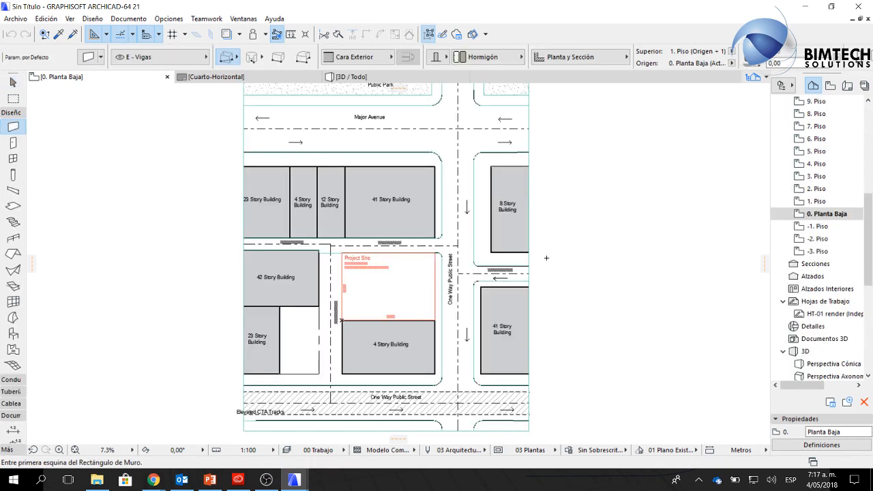
Review the project's element schedules and project indexes, collapse the Elementos schedules, and return to the selection tool.
scroll(788, 250, down, 4)
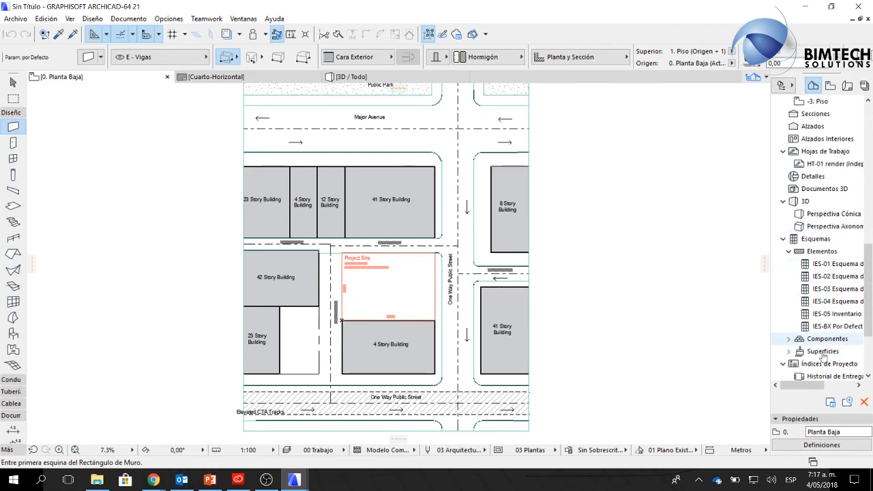
scroll(738, 335, down, 1)
scroll(570, 289, up, 1)
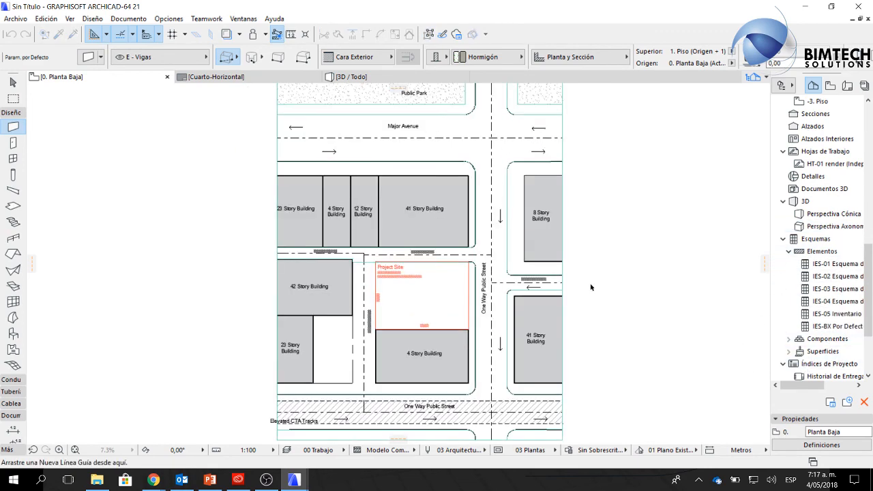
scroll(764, 264, down, 1)
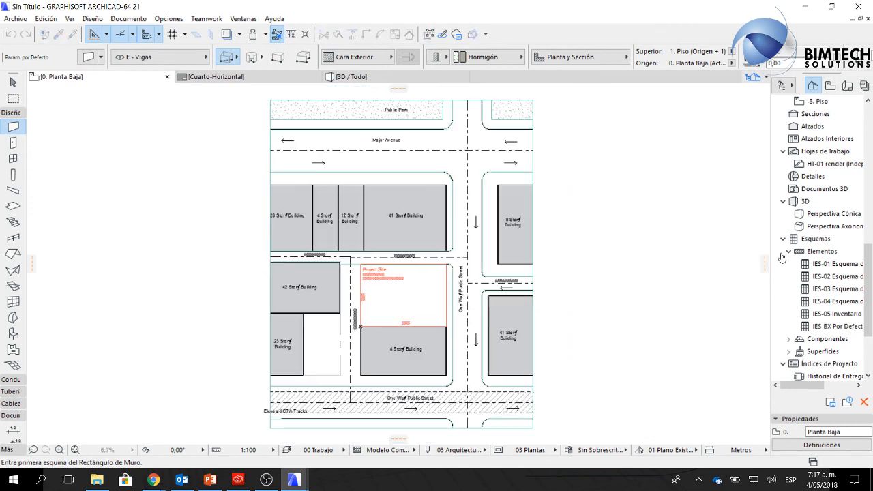
click(789, 251)
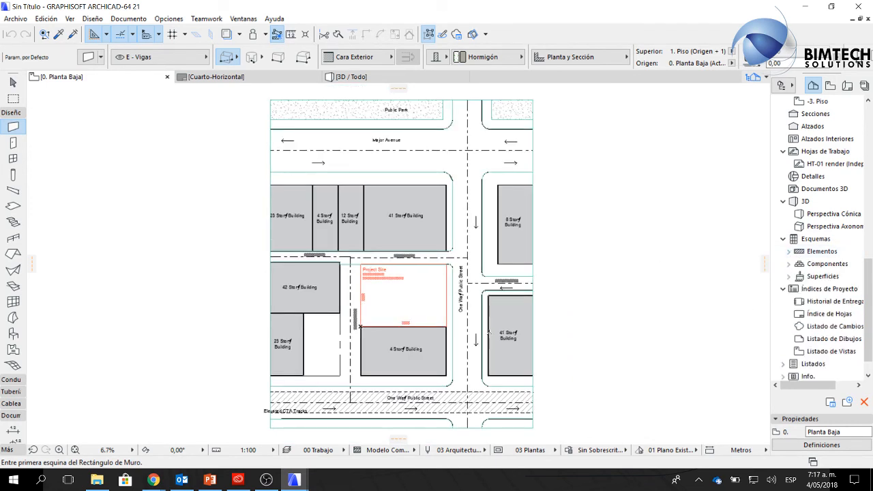
click(13, 82)
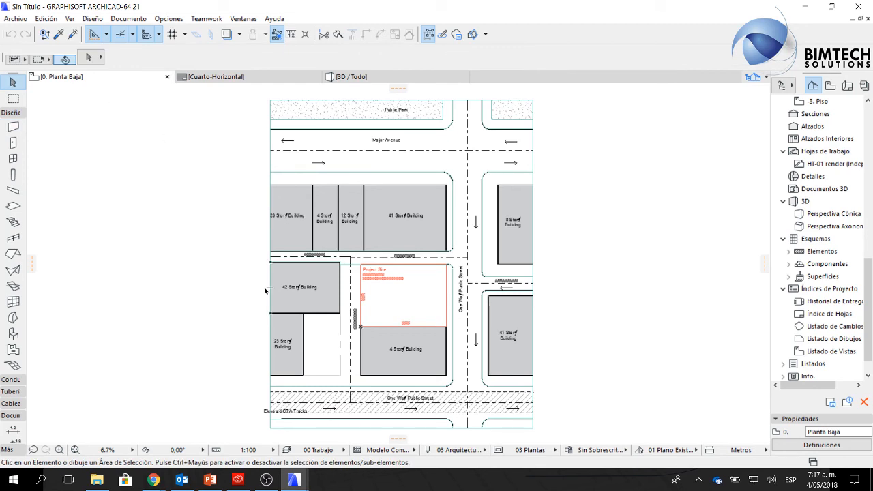